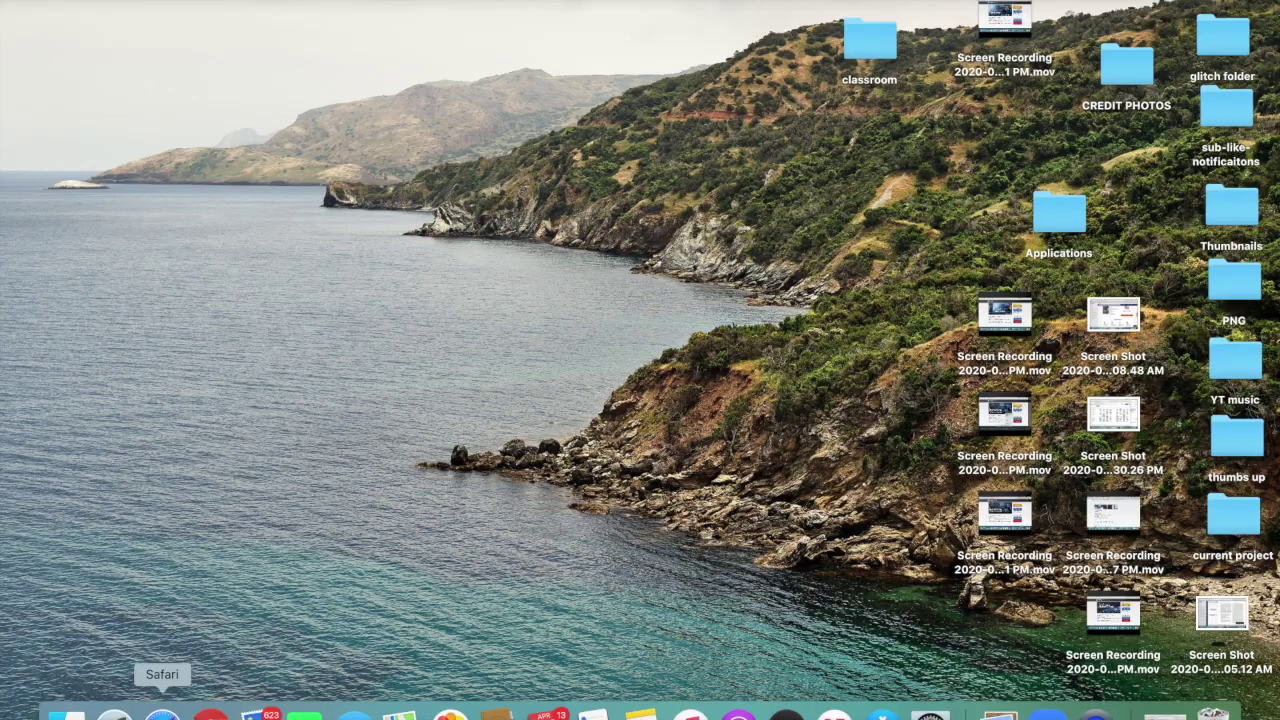
Load registry.nccer.org in Safari and hide the bookmarks sidebar to widen the page.
left_click(162, 712)
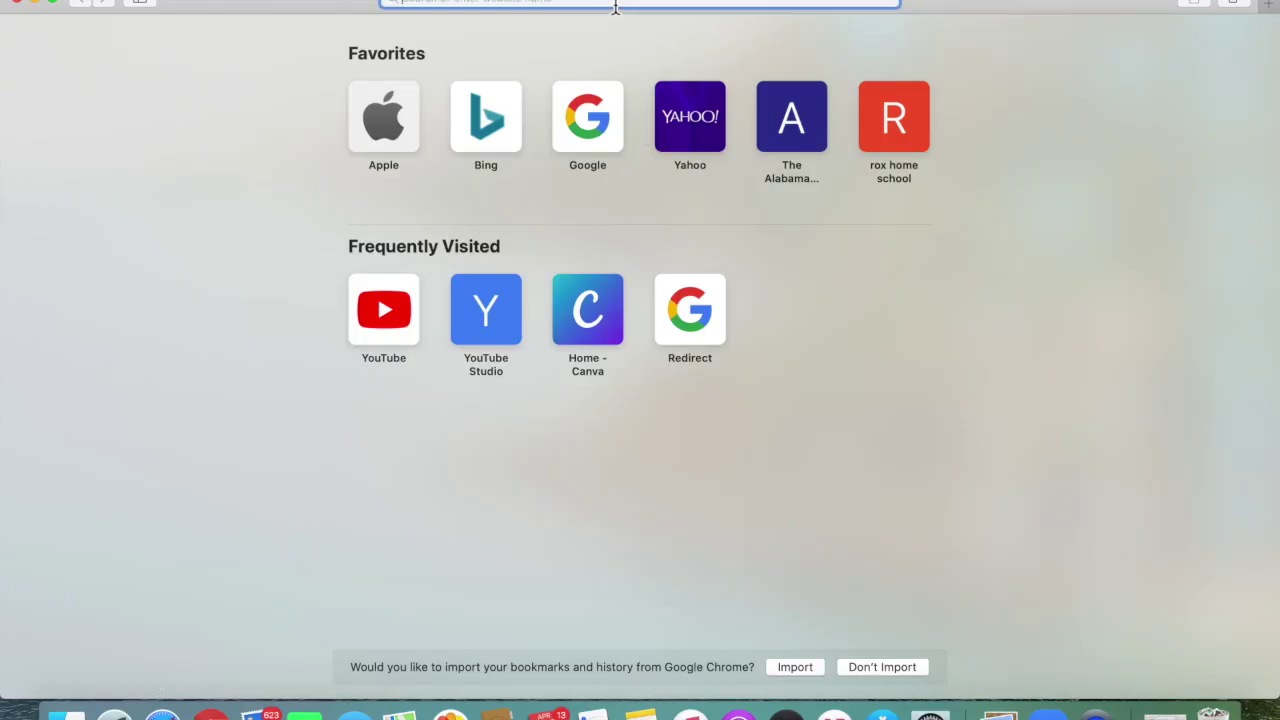
type("resg")
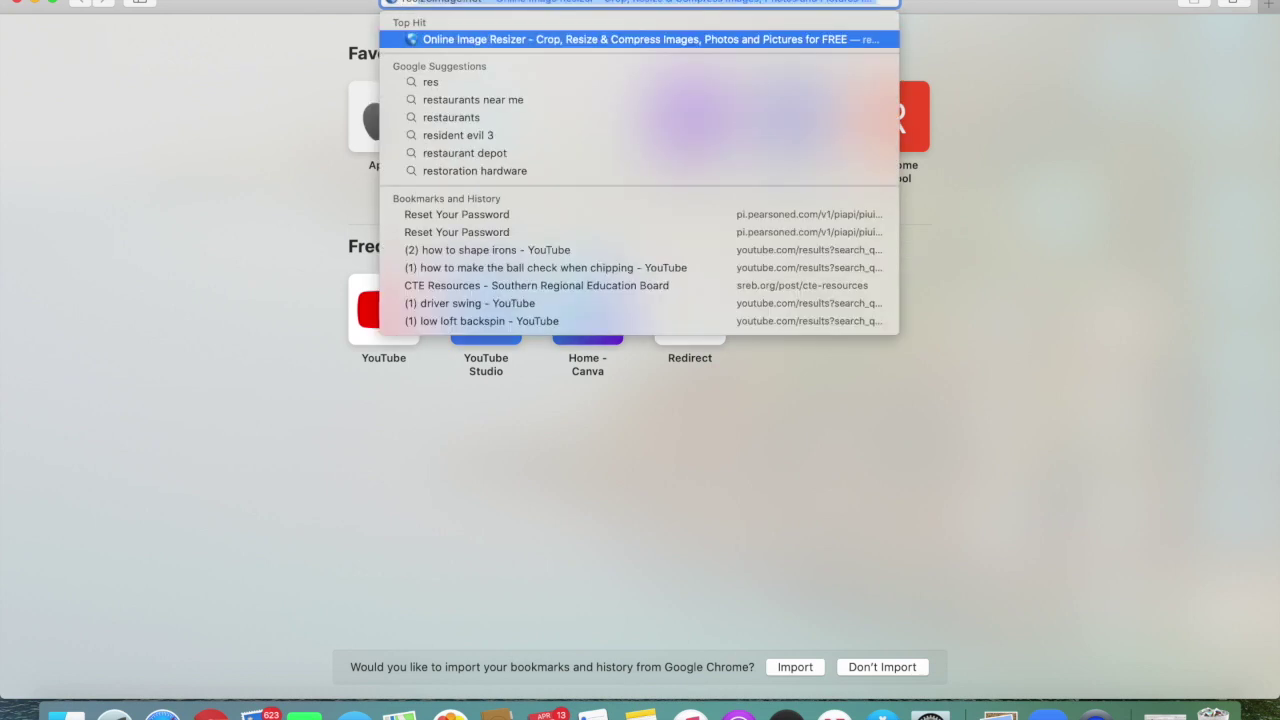
key("BackSpace")
key("BackSpace")
type("gi")
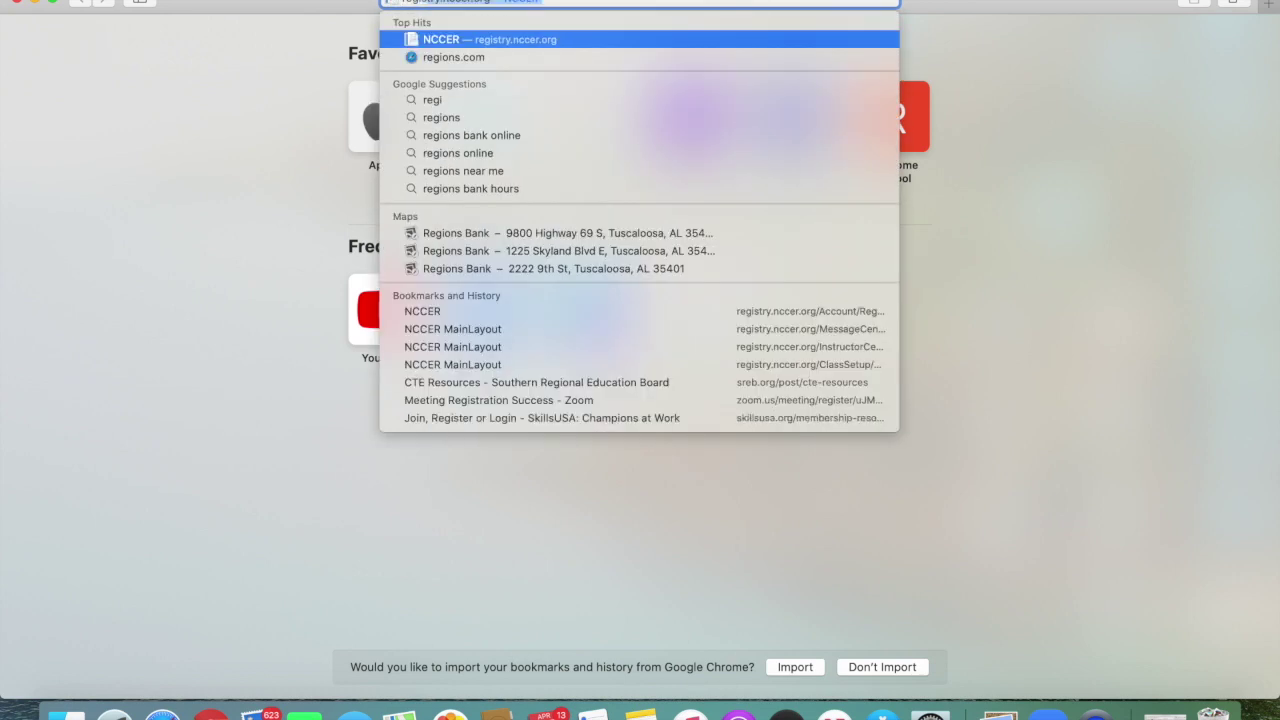
type("stry.ne")
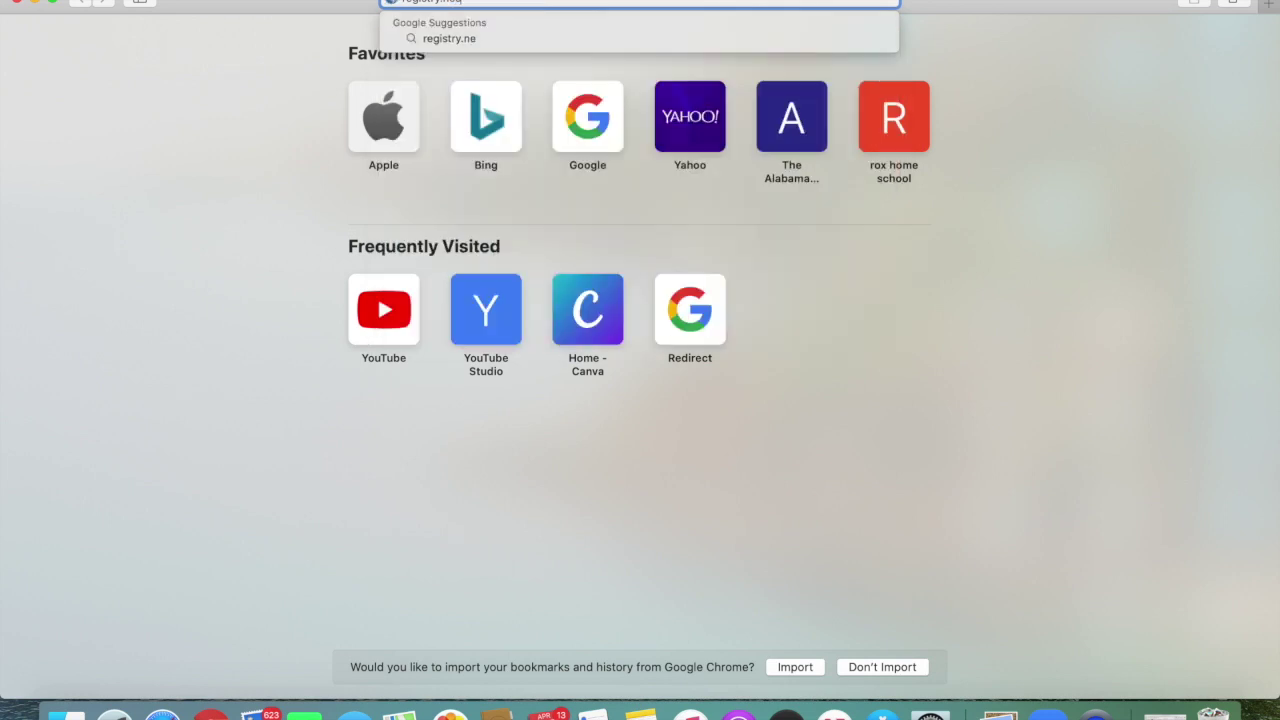
key("BackSpace")
type("ccer.org")
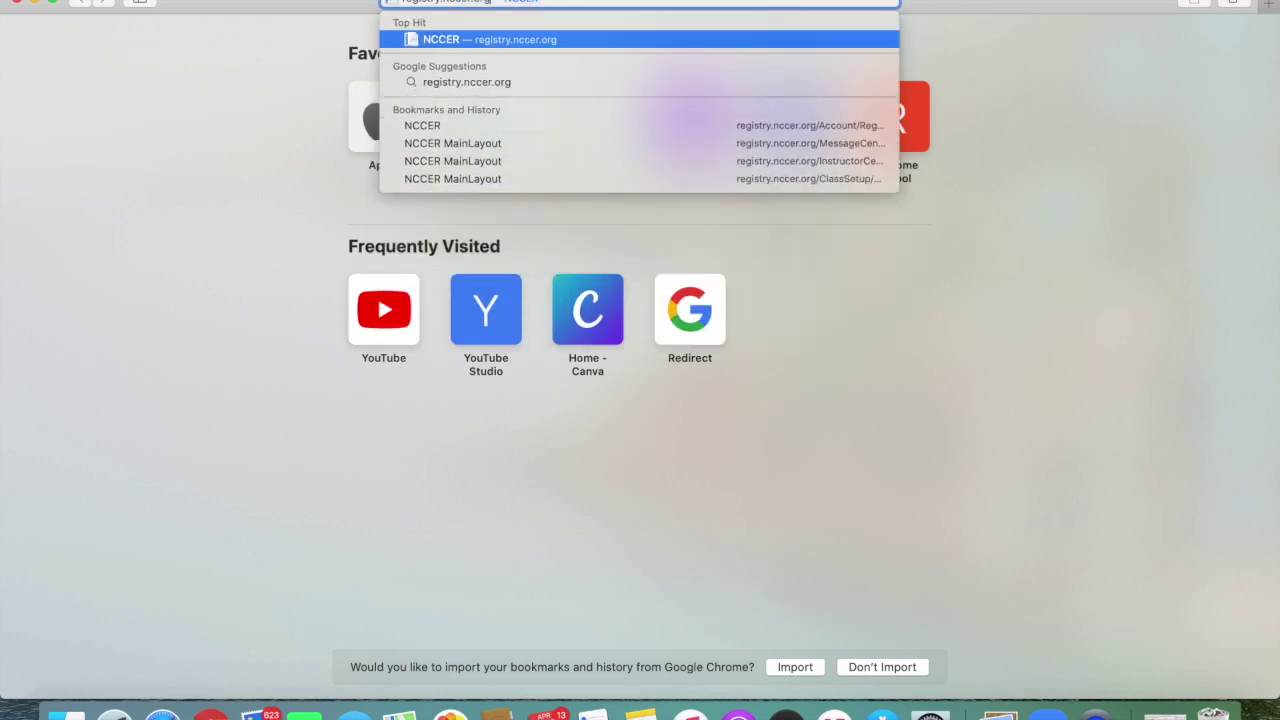
key("Return")
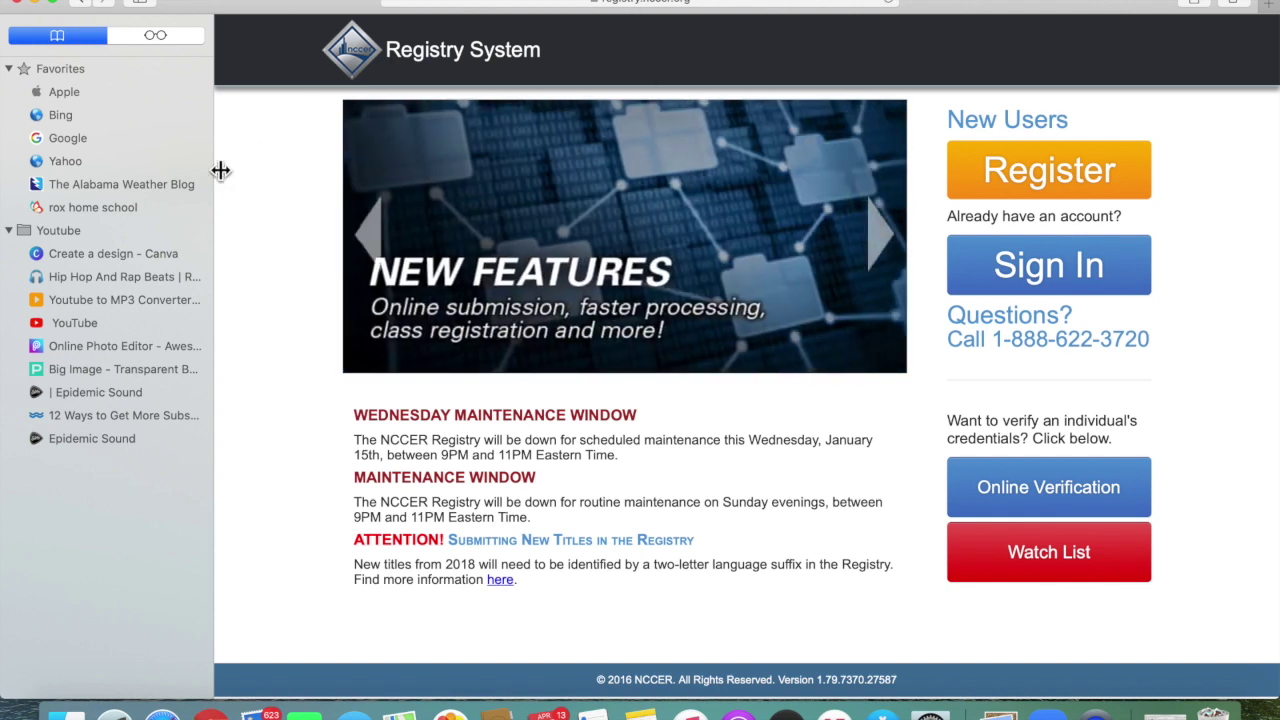
left_click_drag(221, 171, 9, 194)
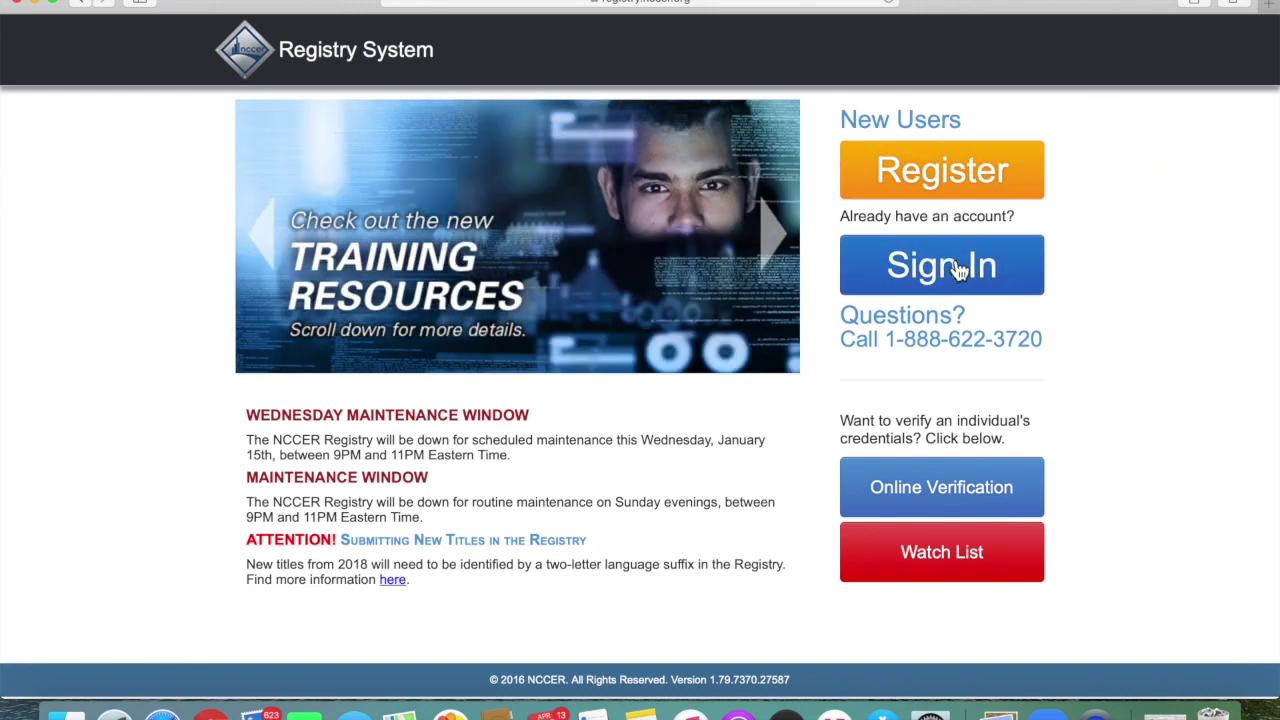
Start a new registration and choose to register without an NCCER Card #.
left_click(980, 188)
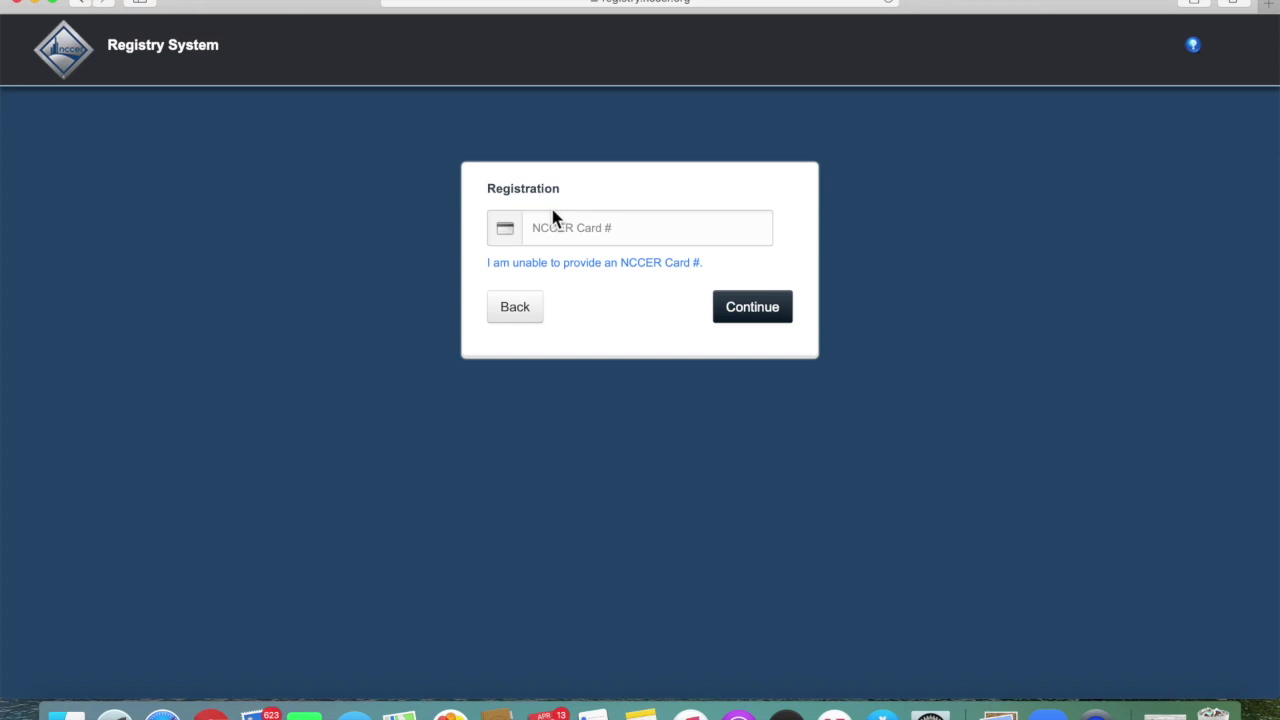
left_click(556, 227)
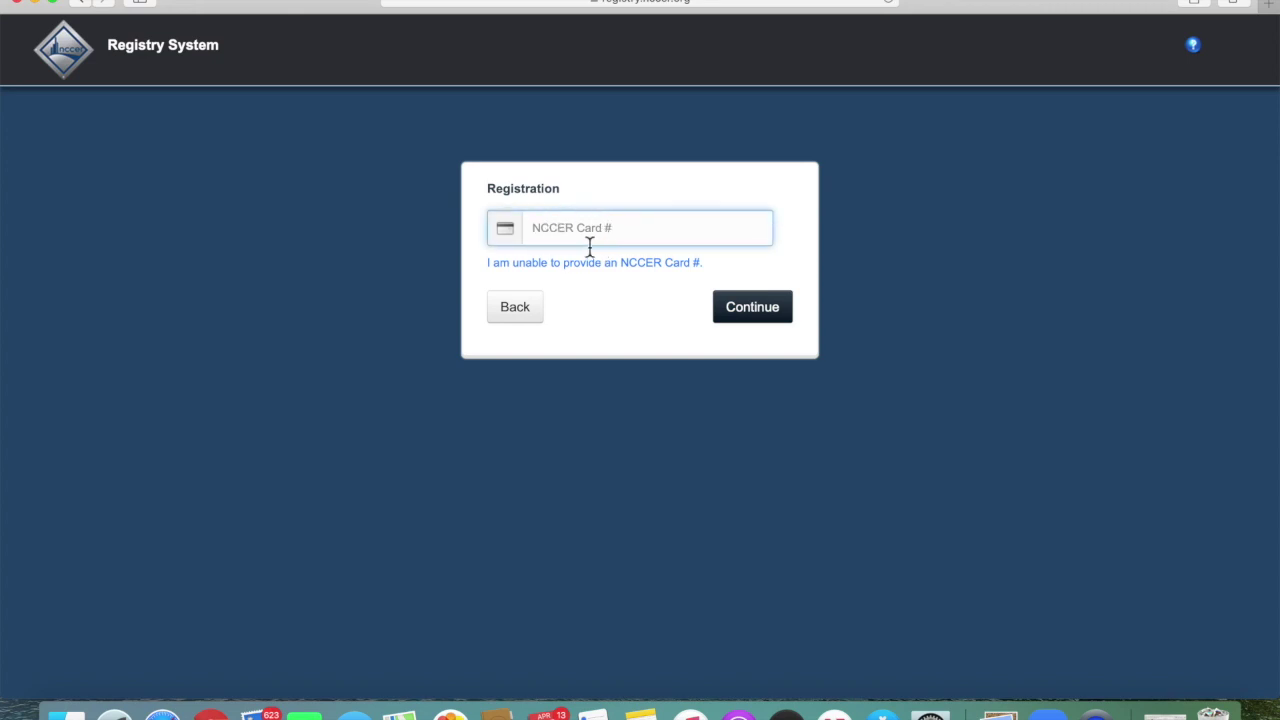
left_click(857, 370)
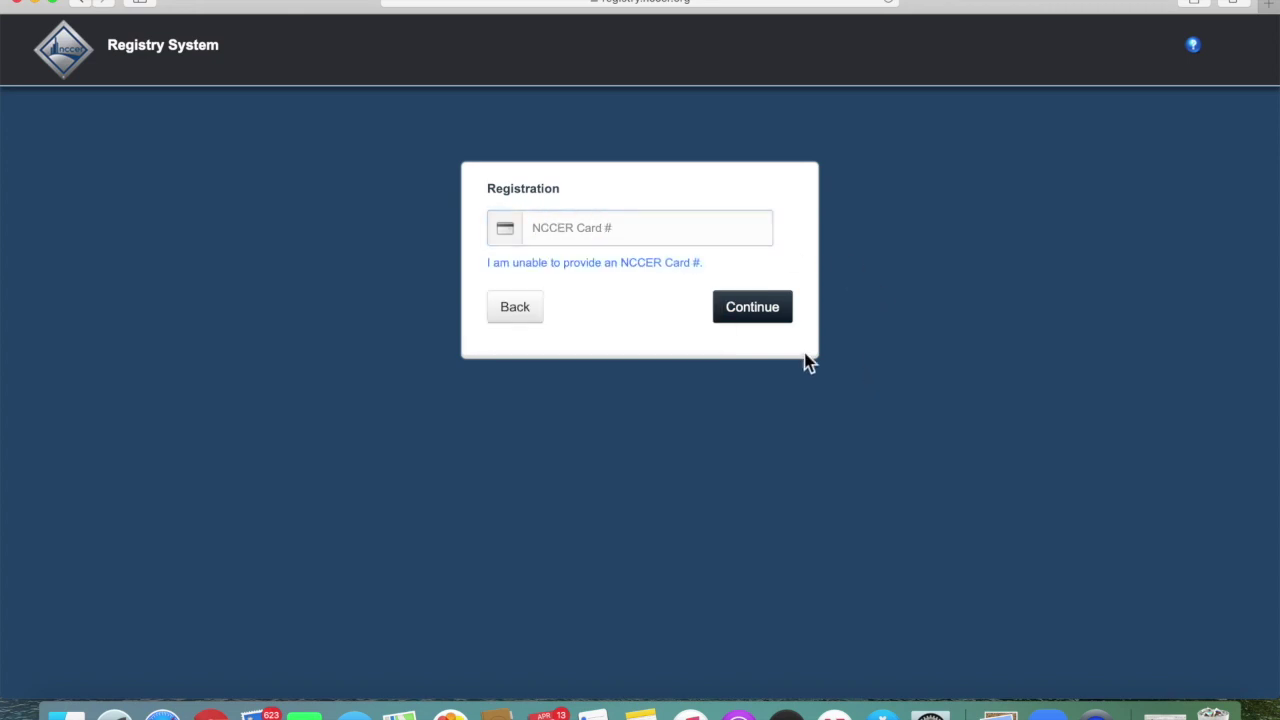
left_click(594, 264)
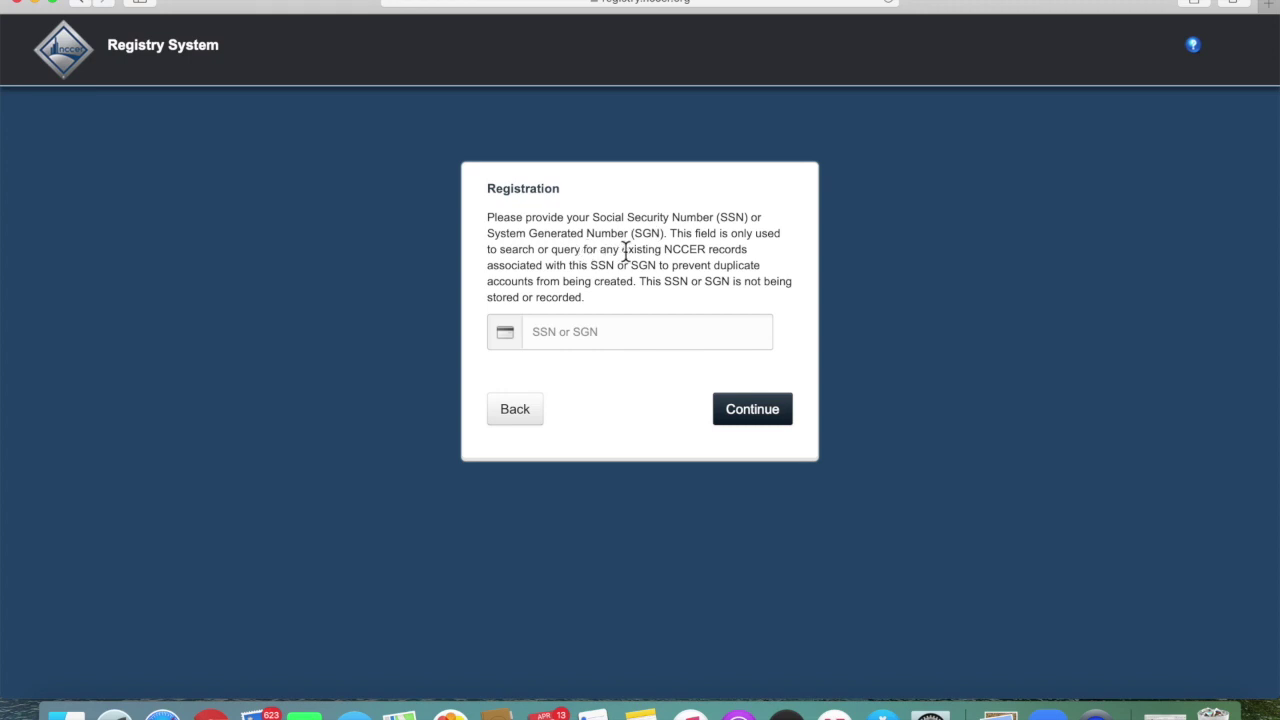
Submit the social security number, then choose and confirm Create New NCCER Card #.
left_click(612, 335)
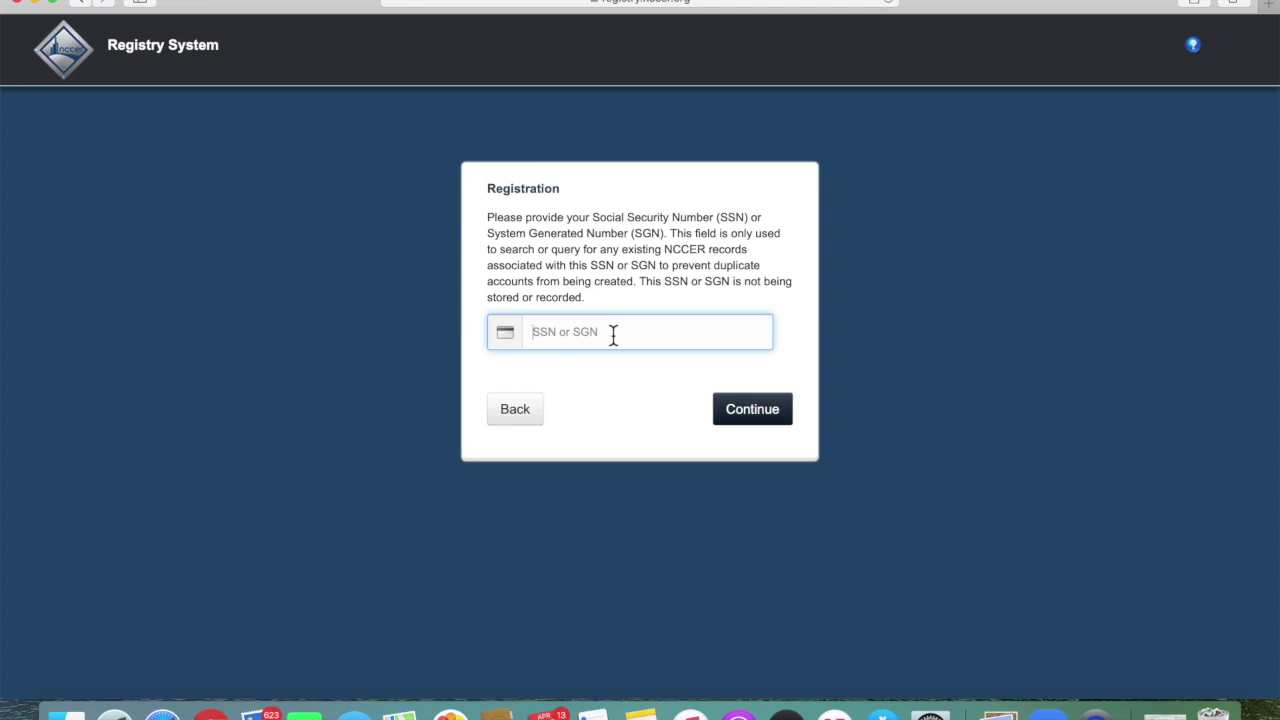
left_click(774, 418)
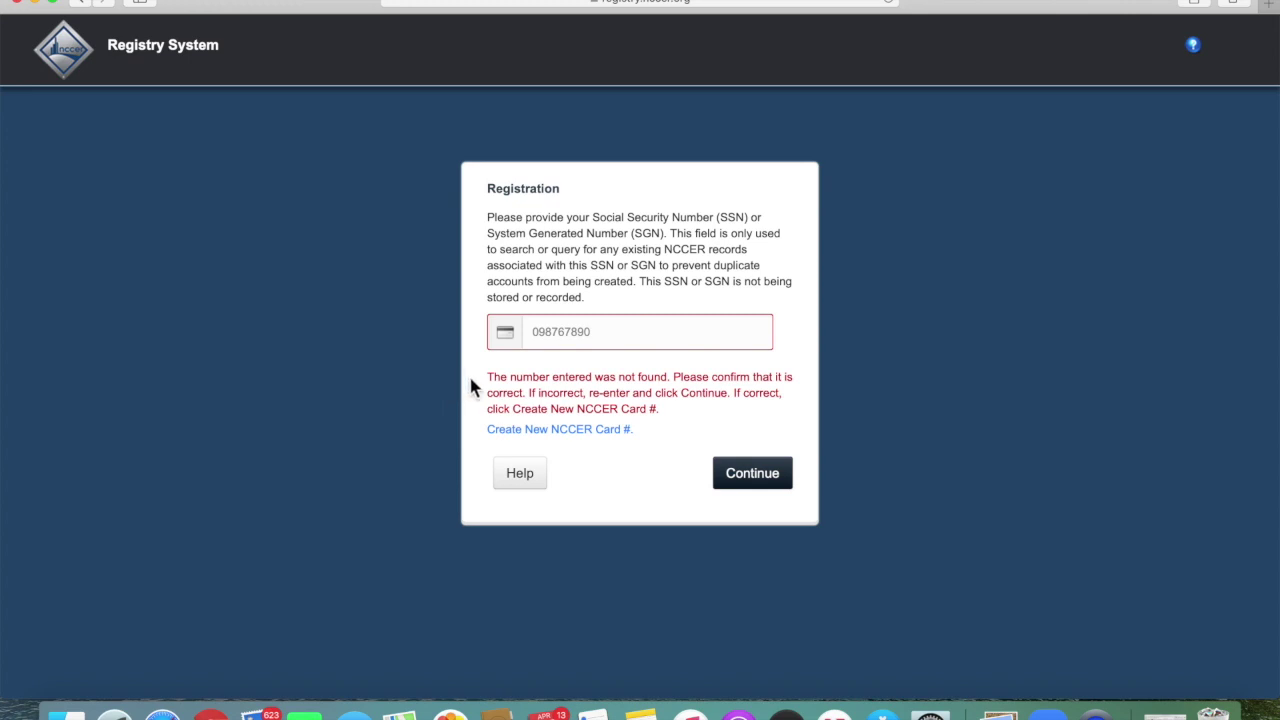
left_click(581, 433)
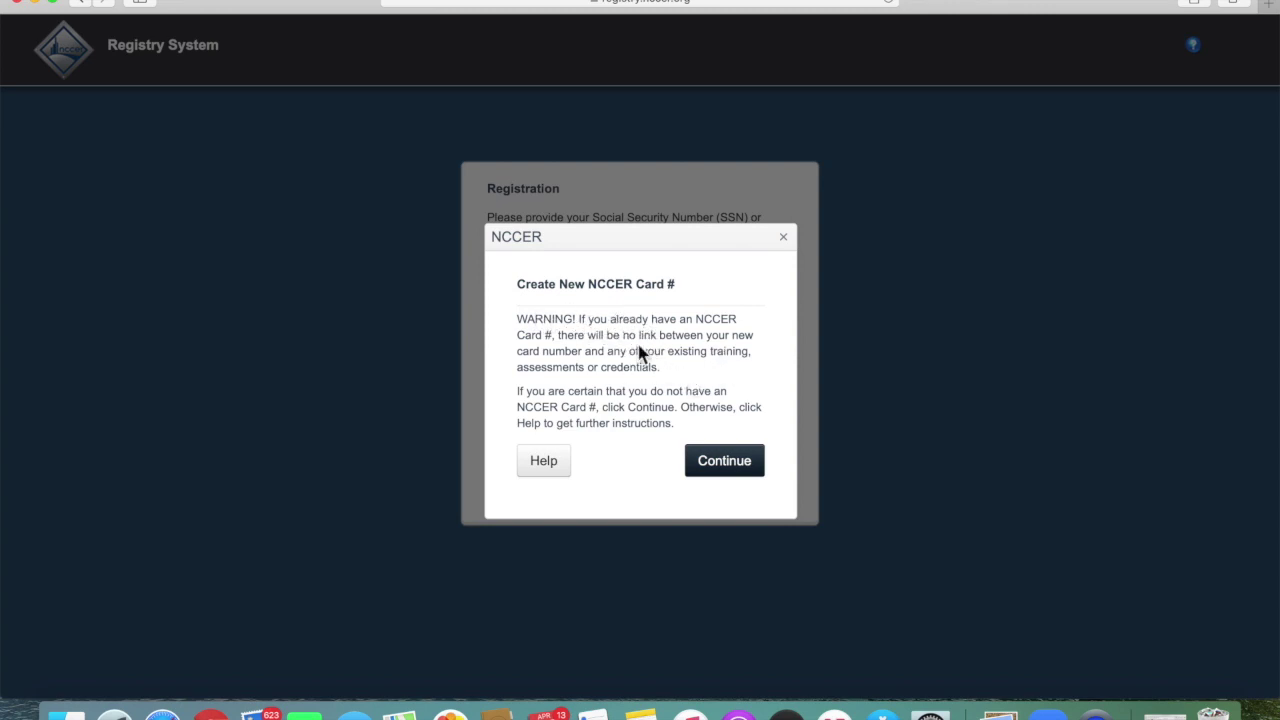
left_click(709, 468)
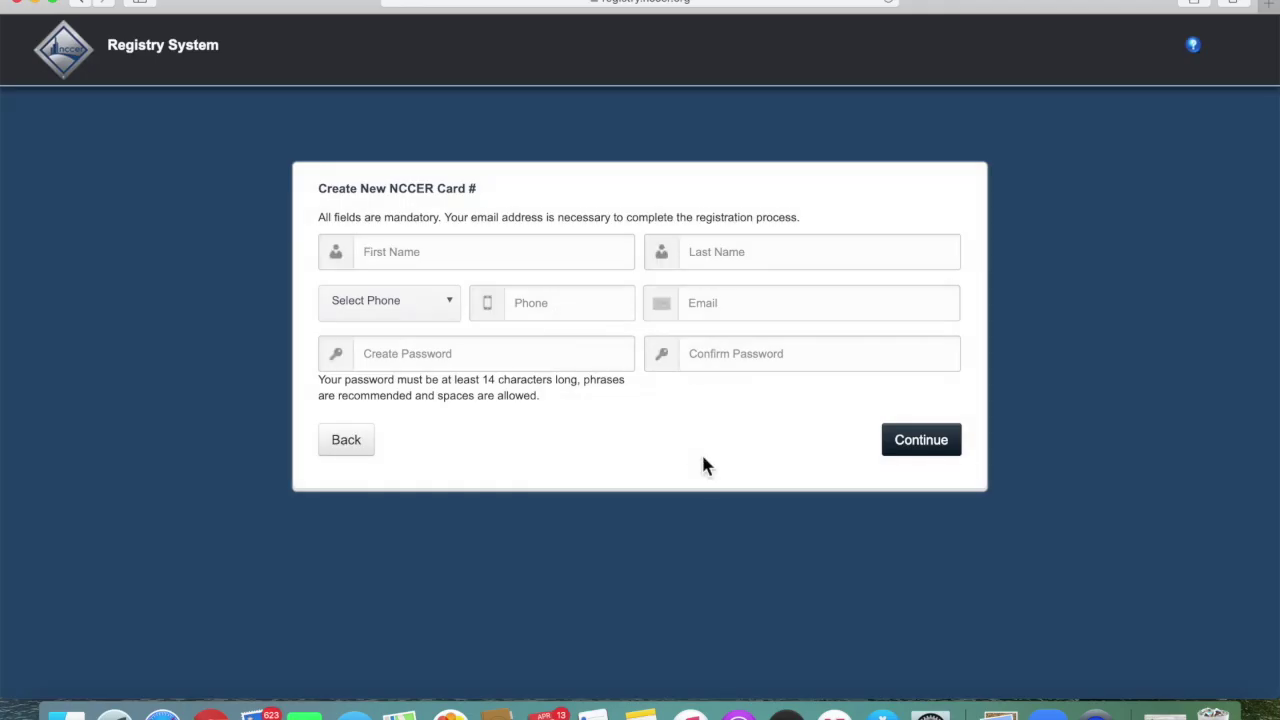
Dismiss the autofill suggestions and set the phone type to Cell Phone.
left_click(500, 257)
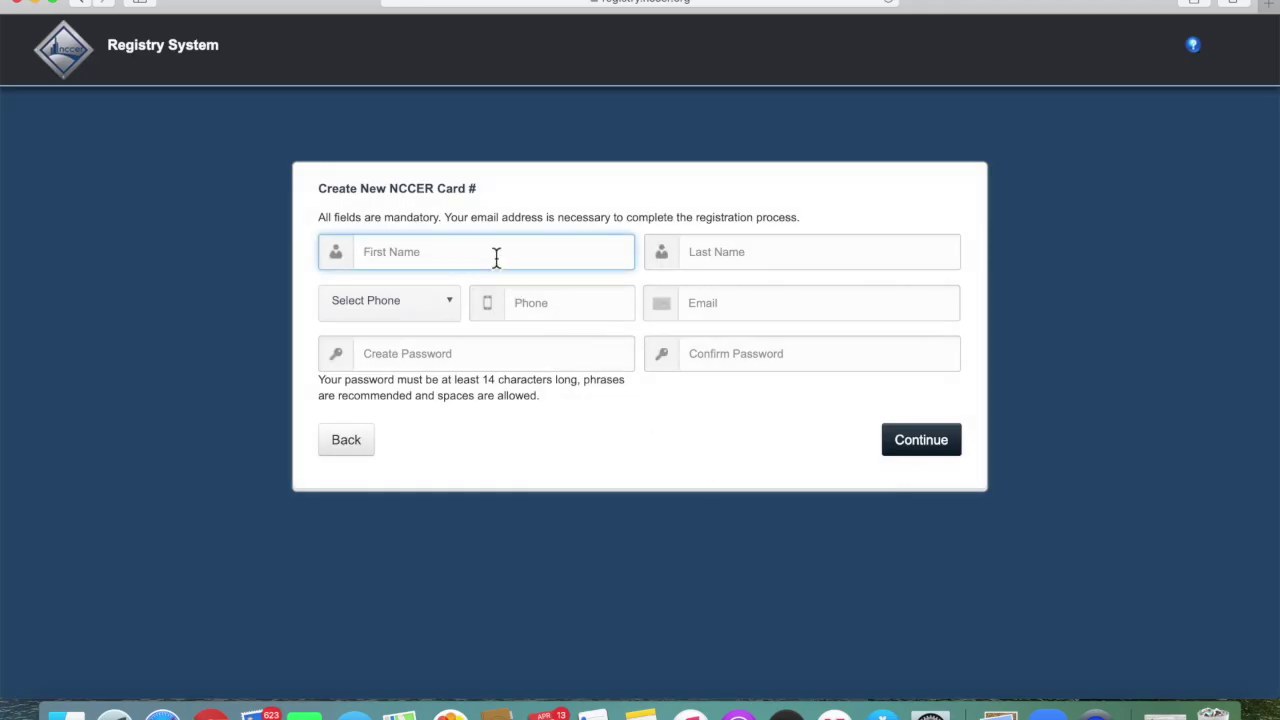
left_click(318, 228)
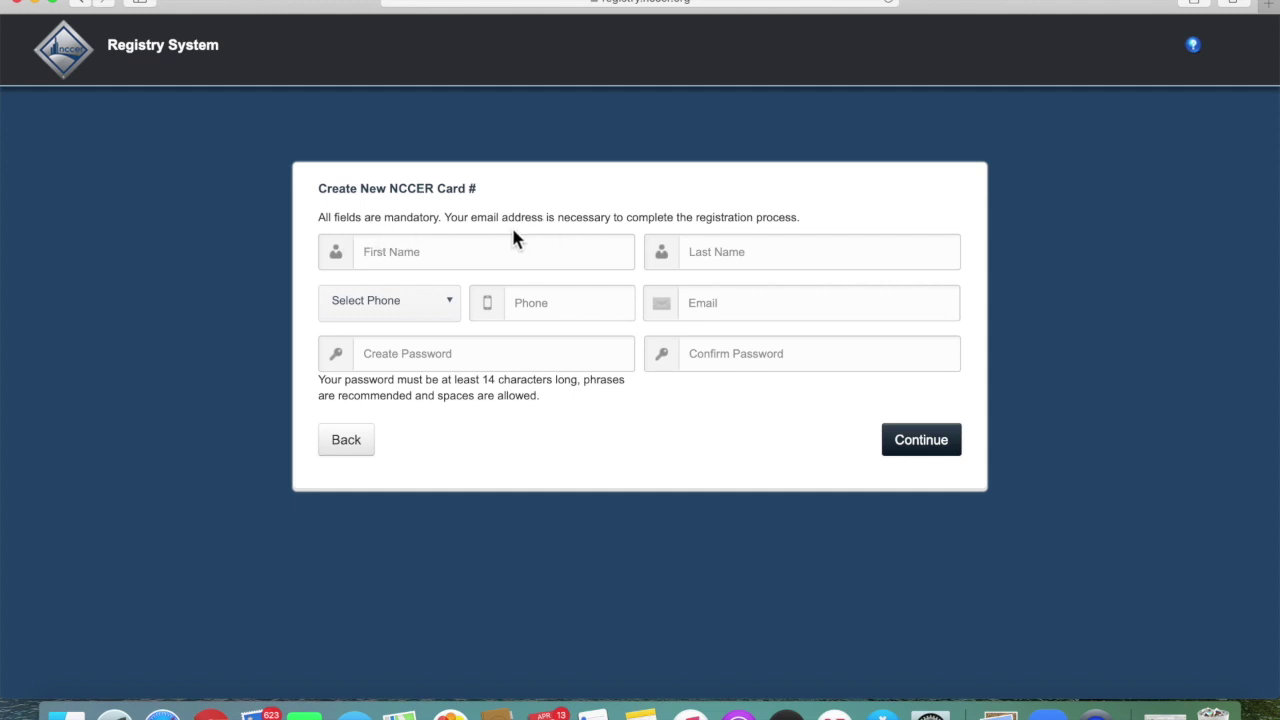
left_click(452, 304)
left_click(427, 357)
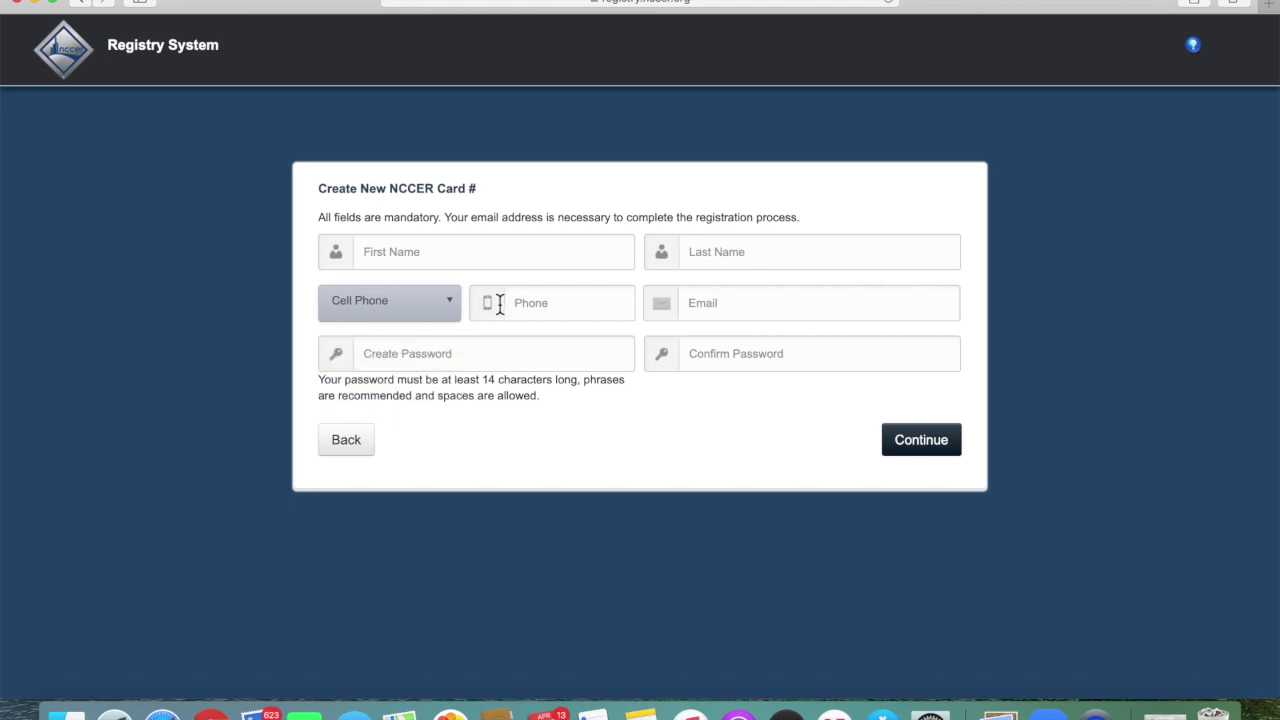
Fill in the user's first name, last name and phone number.
left_click(452, 266)
type("h")
key("BackSpace")
type("johnq")
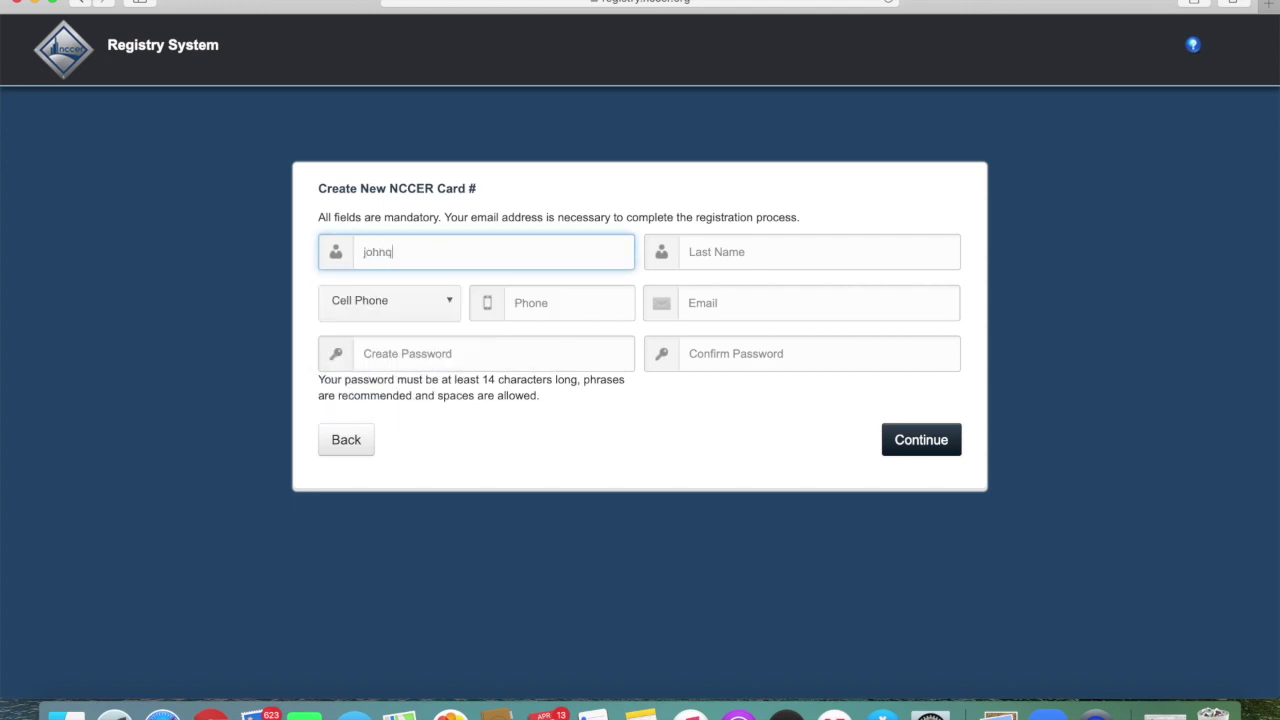
key("BackSpace")
key("Tab")
type("joh")
key("Tab")
key("Tab")
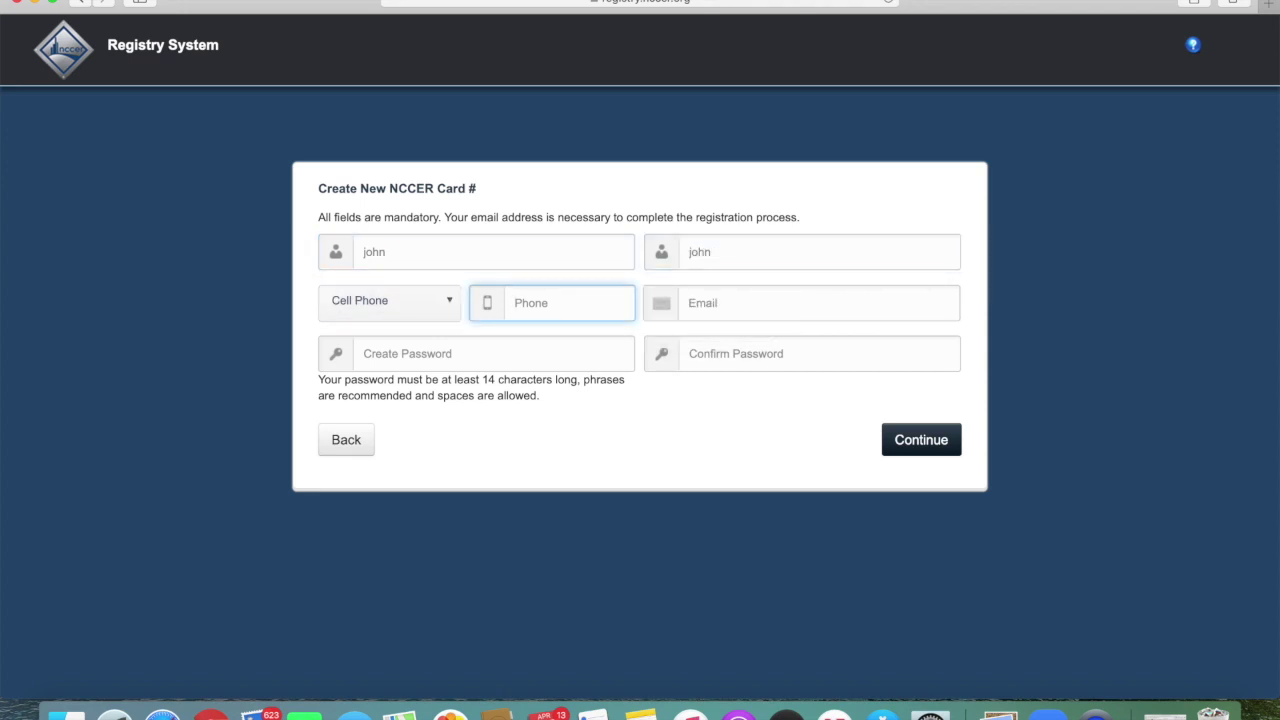
Enter the e-mail address, accept Safari's suggested strong password, and submit the registration.
left_click(737, 311)
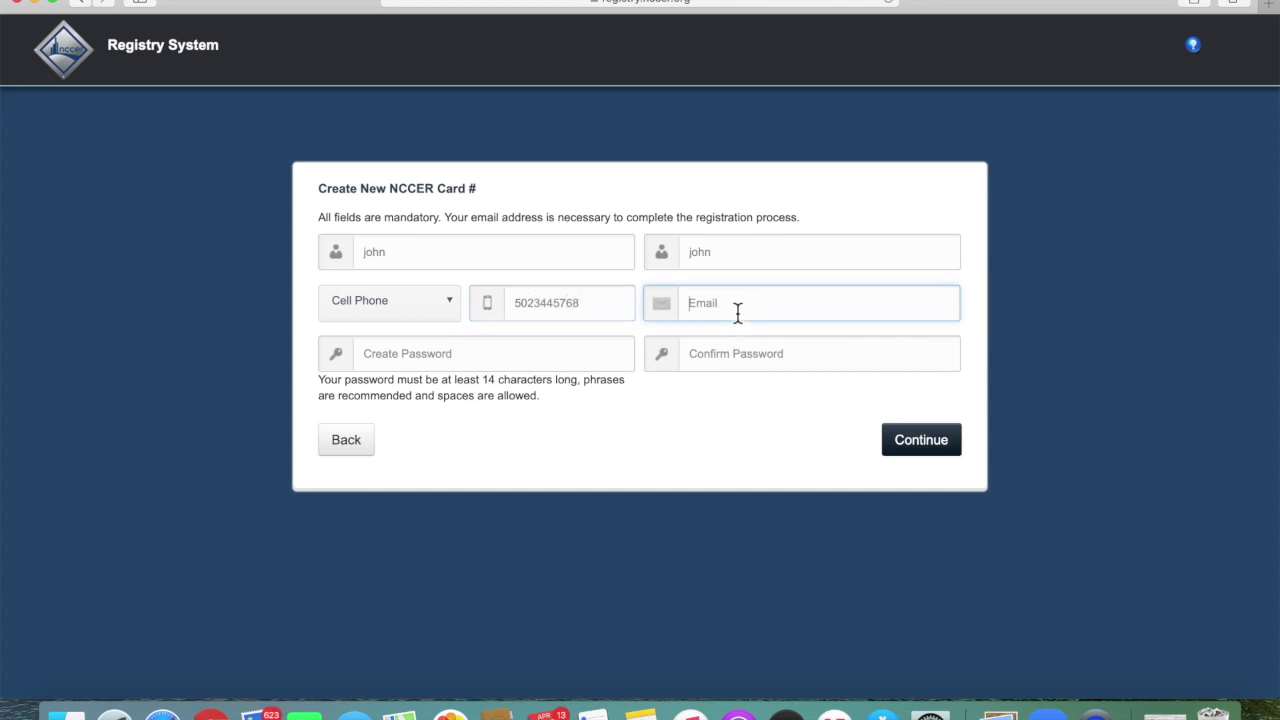
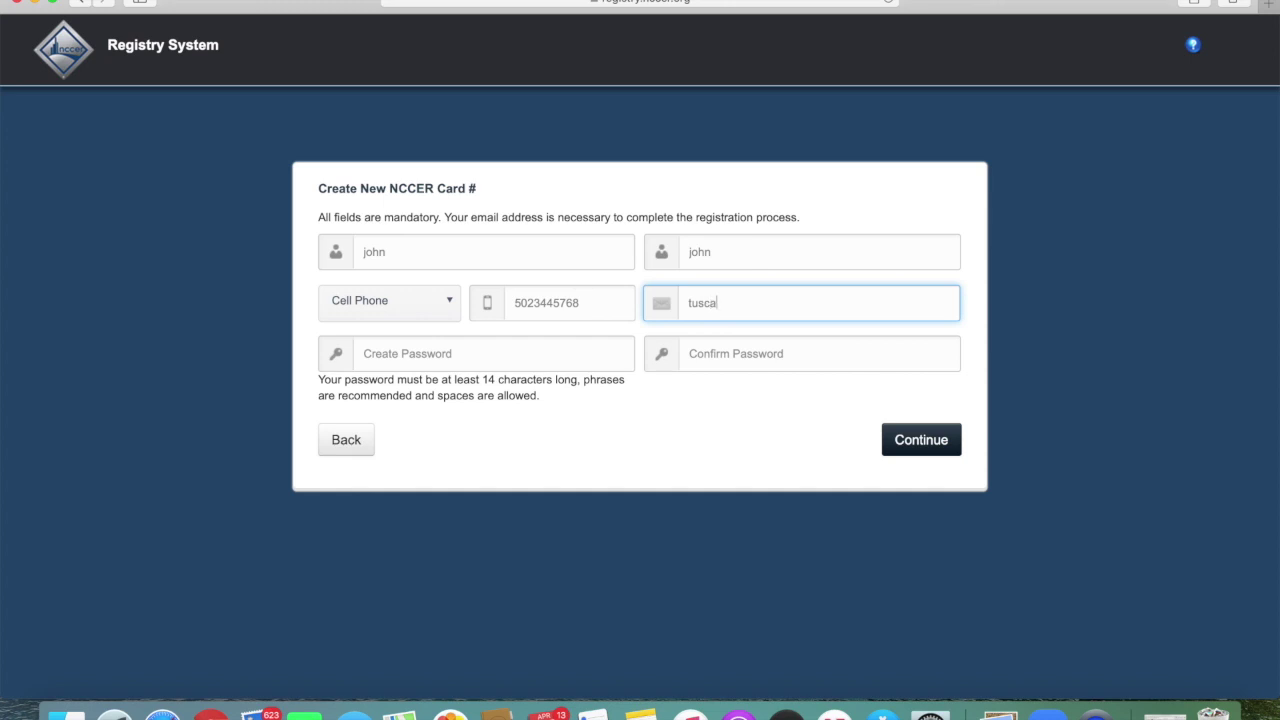
key("Tab")
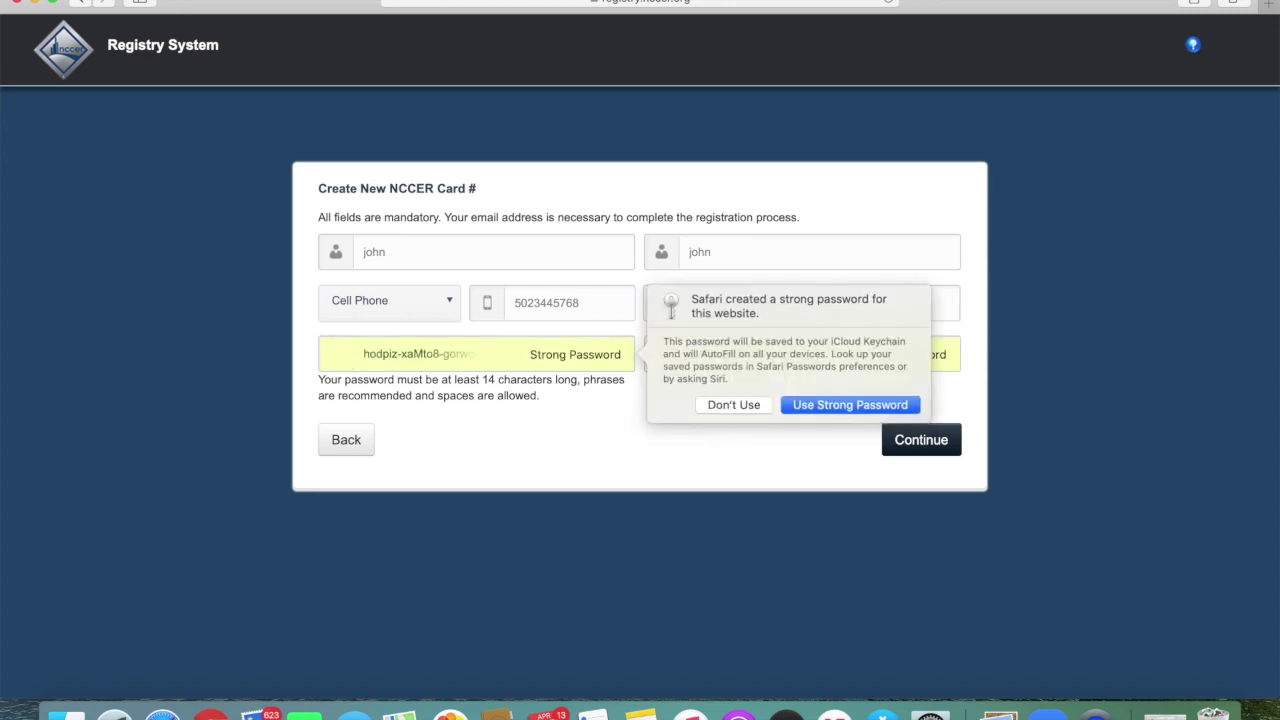
left_click(850, 404)
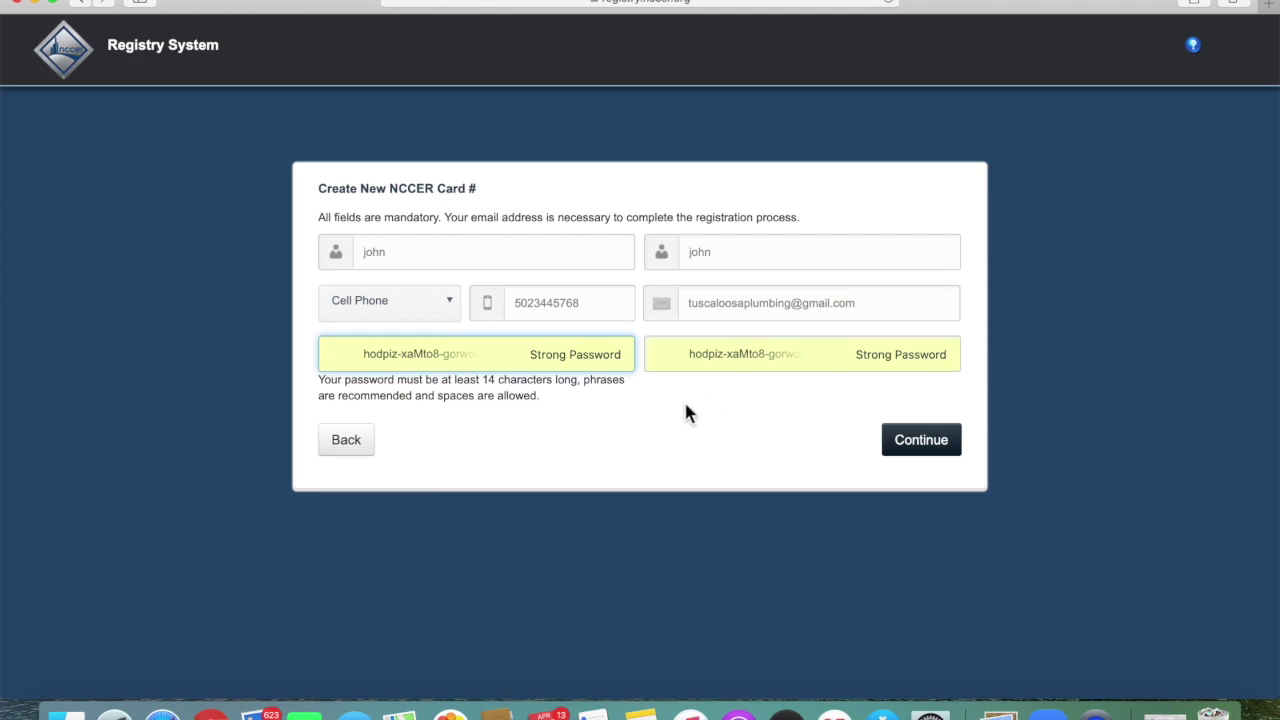
left_click(929, 447)
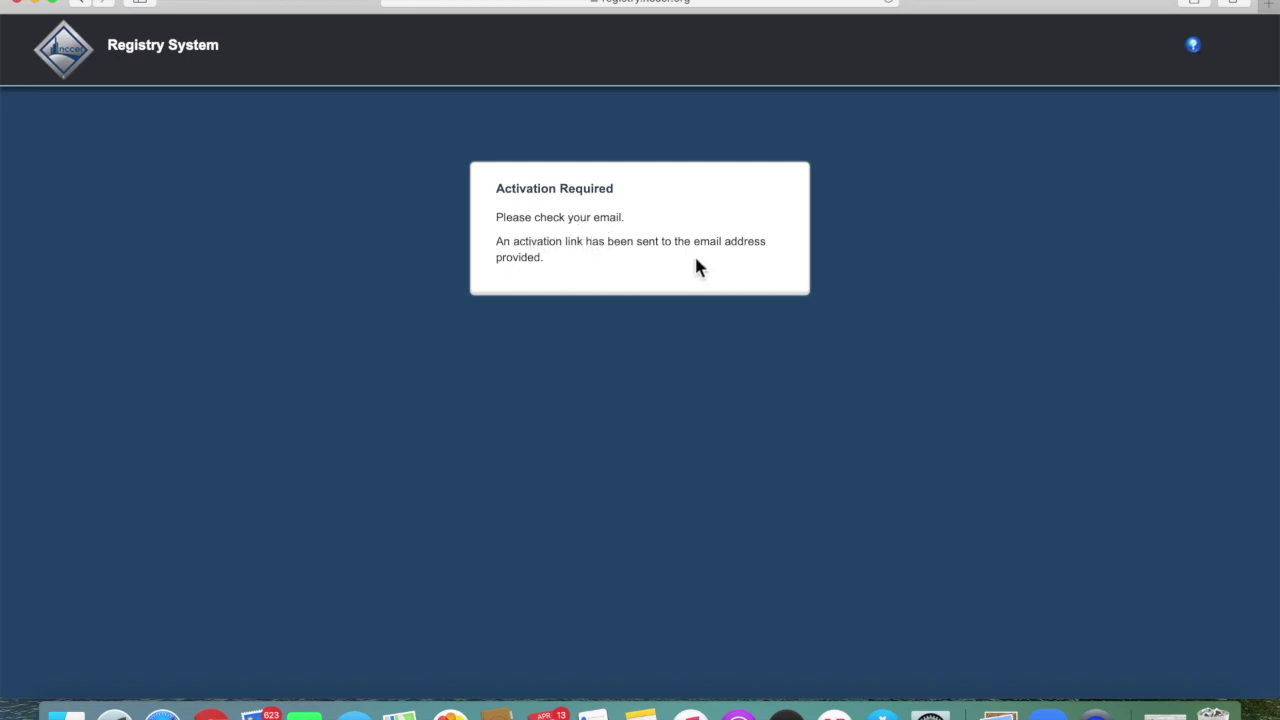
In Chrome's Gmail, follow the Activation Required email's link and dismiss the save-profile notice.
left_click(210, 712)
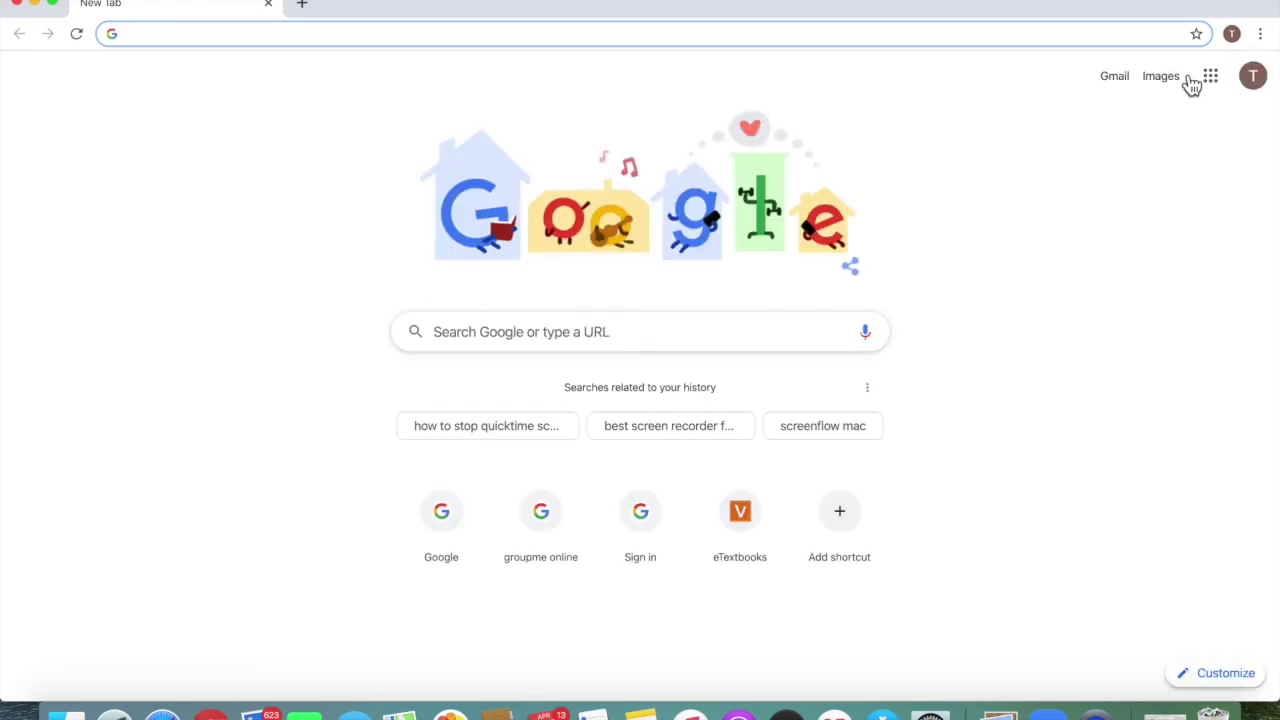
left_click(1125, 88)
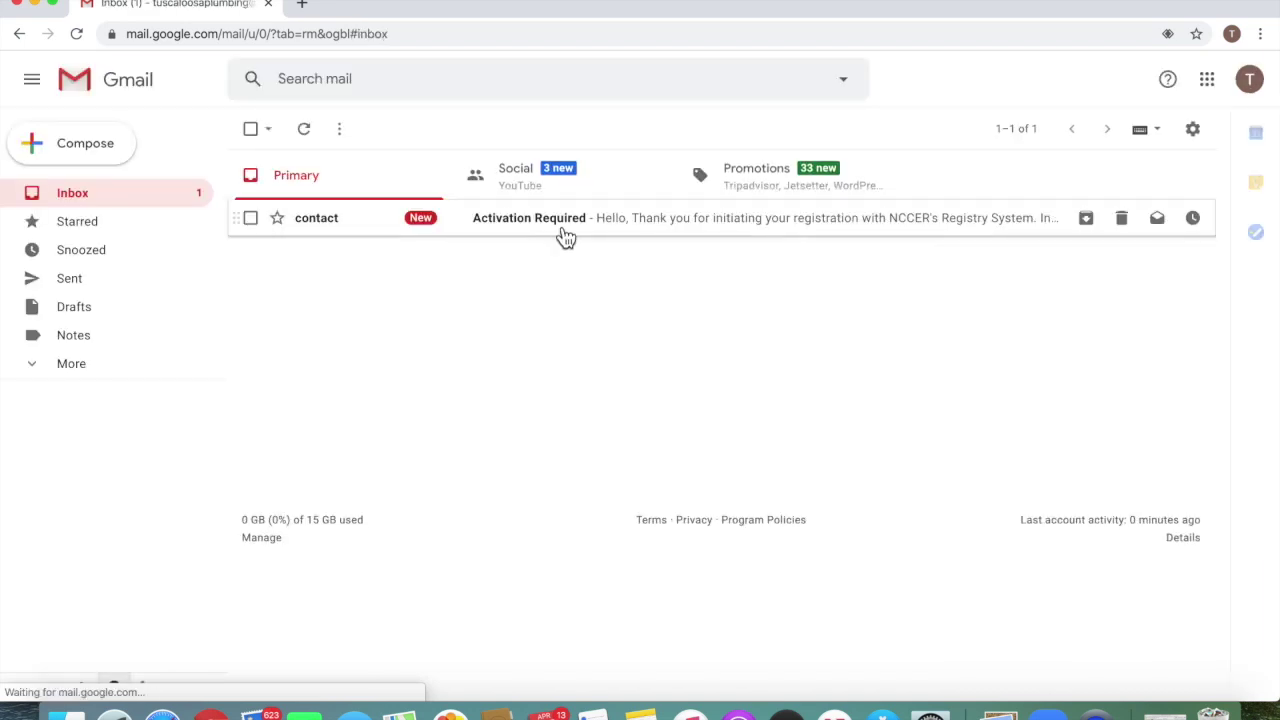
left_click(650, 220)
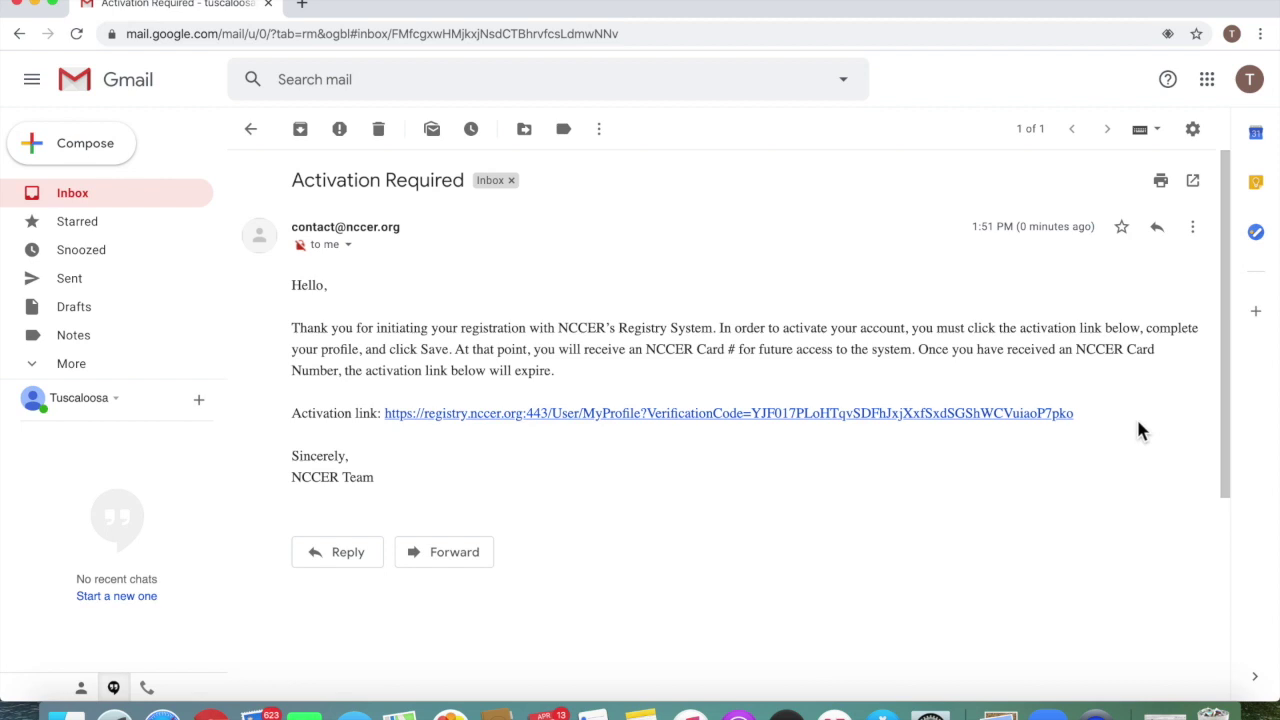
left_click(567, 413)
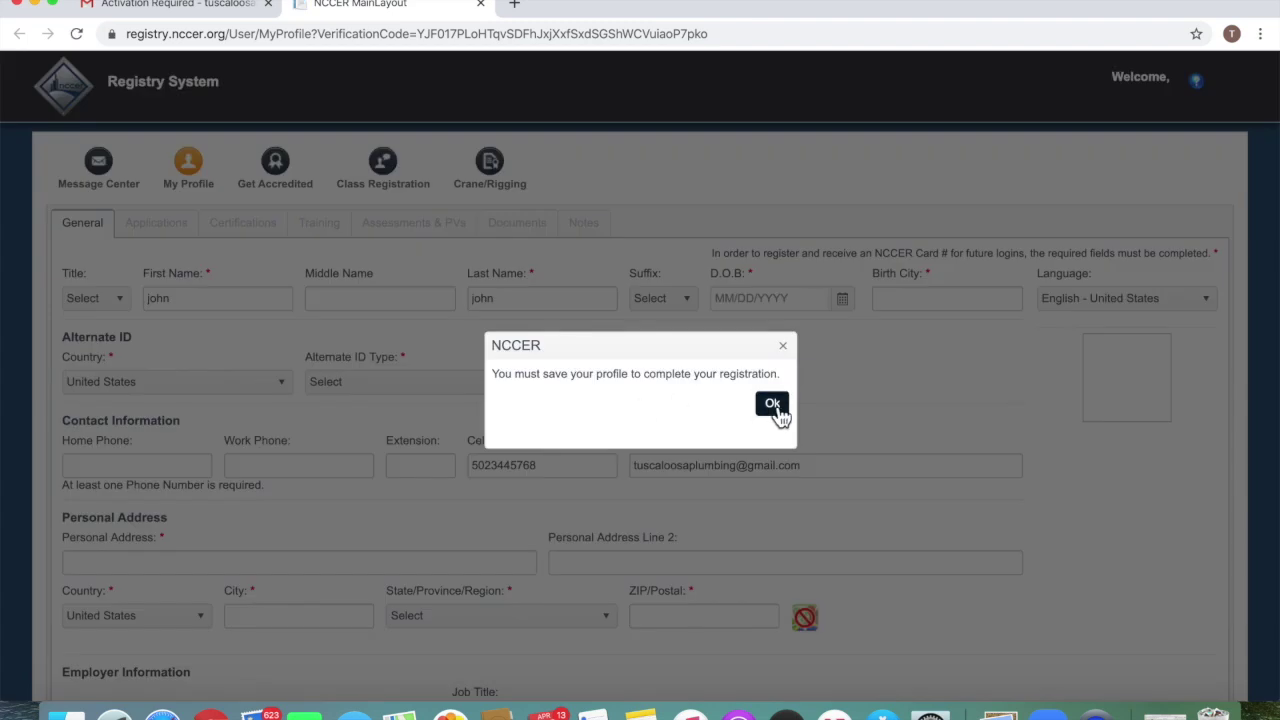
left_click(773, 405)
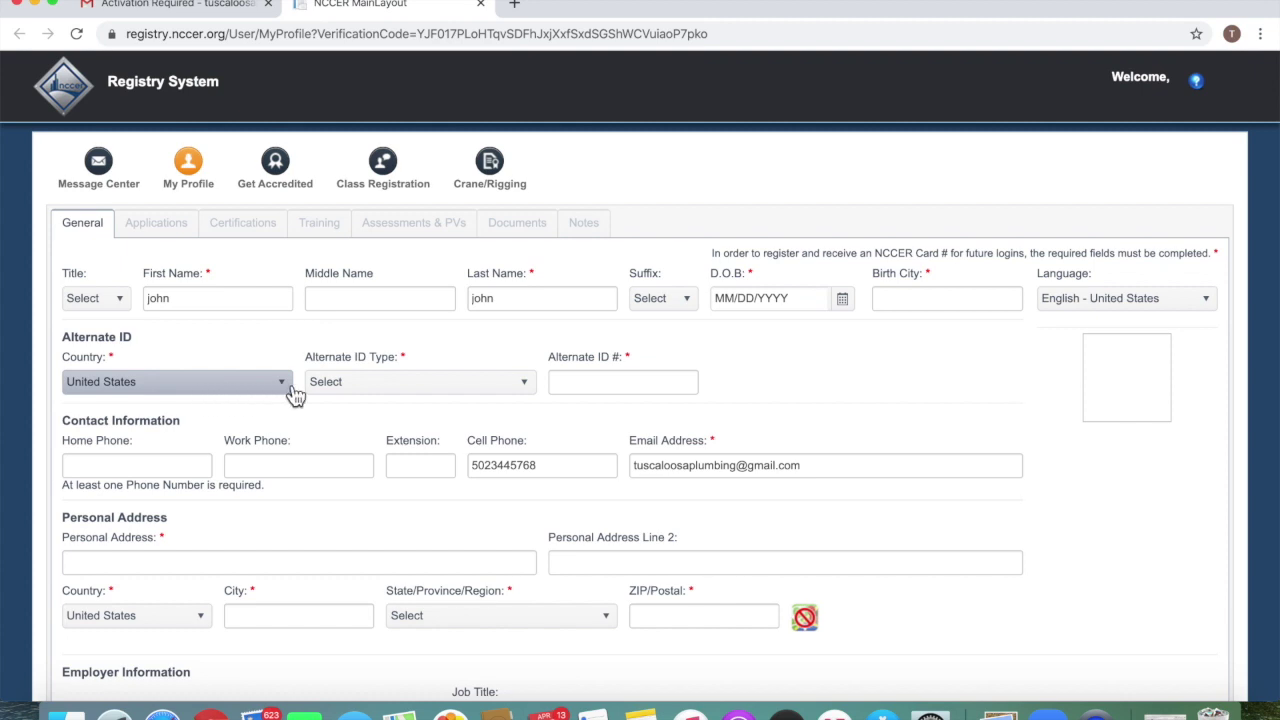
Pick Alabama Unique Student Identifier from the Alternate ID Type dropdown.
left_click(536, 391)
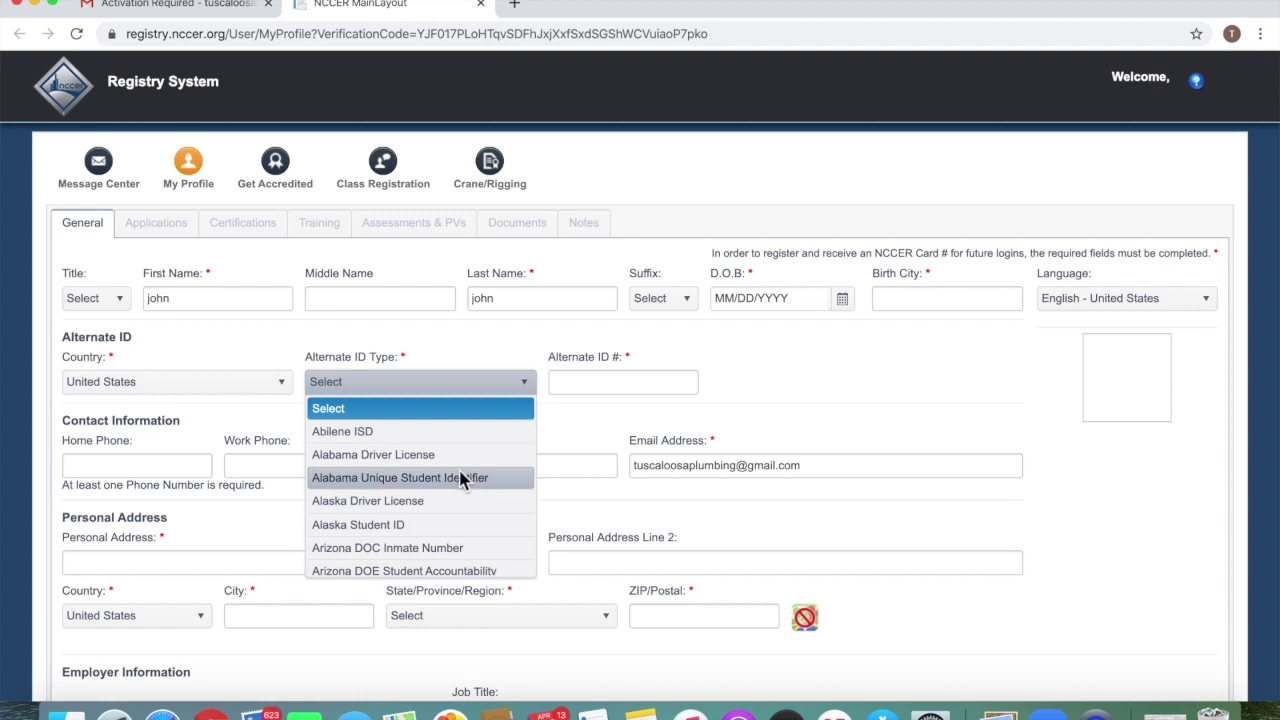
left_click(386, 483)
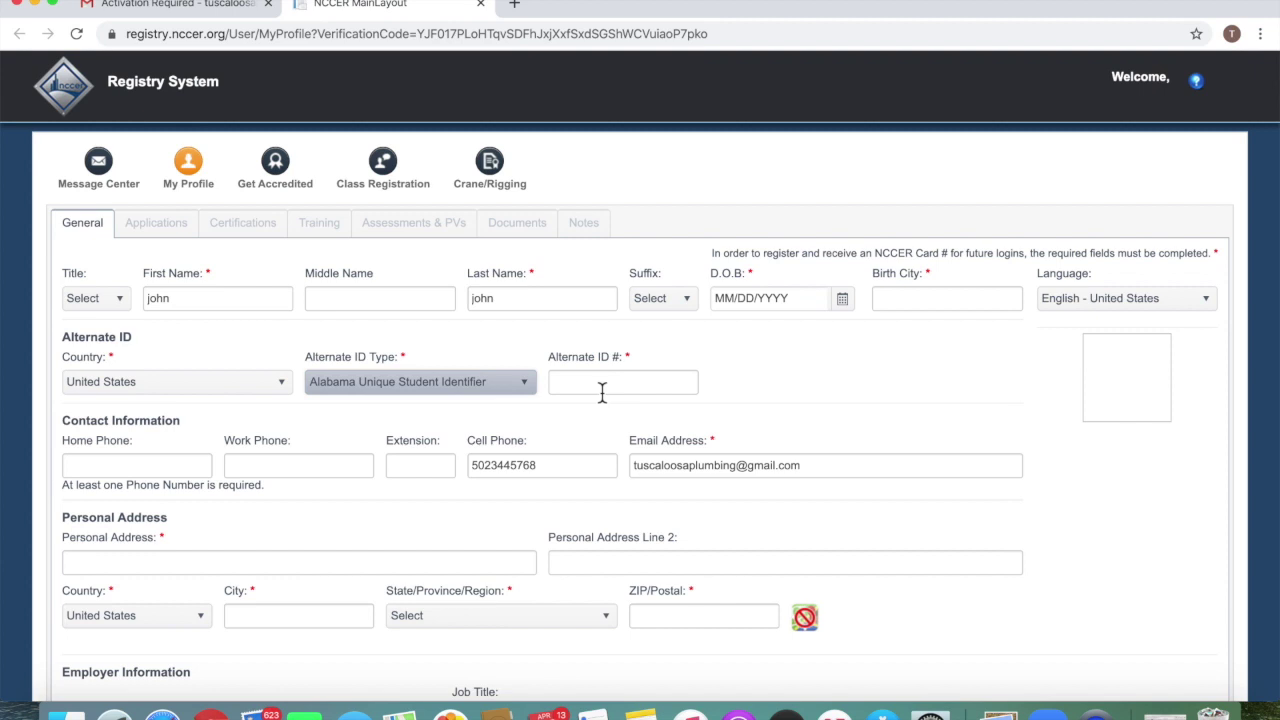
left_click(521, 382)
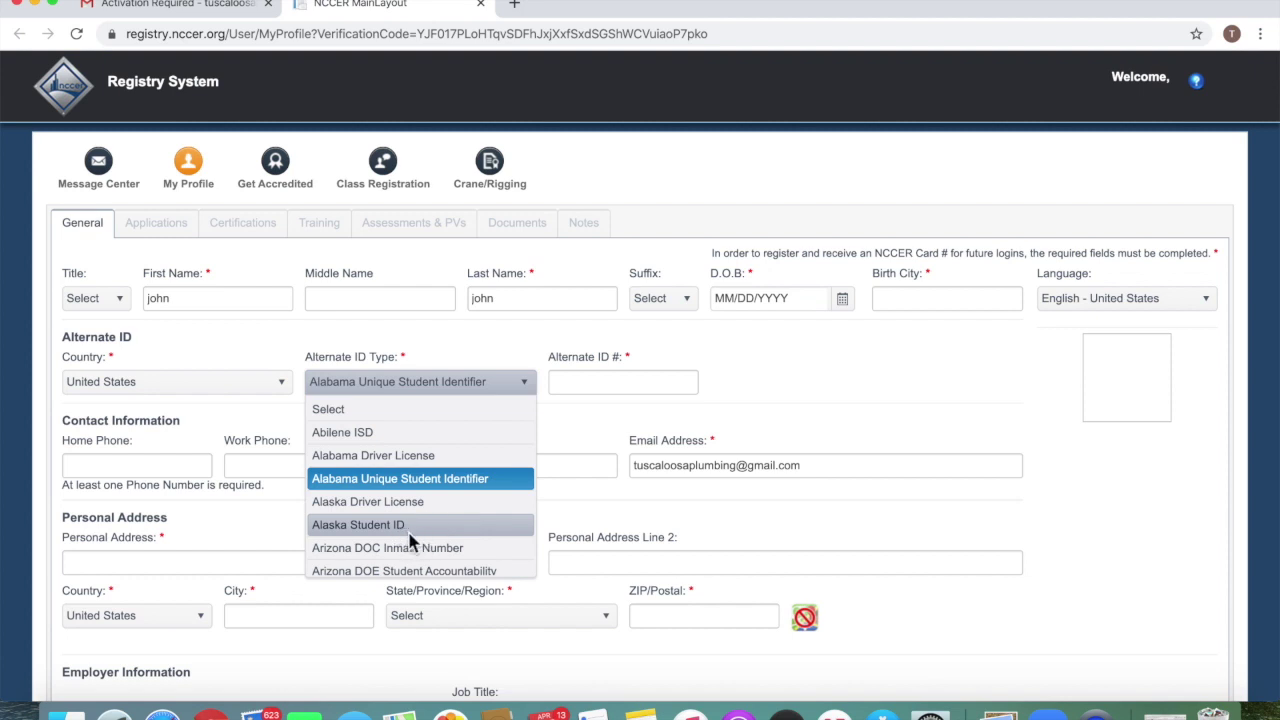
scroll(430, 540, "down", 2)
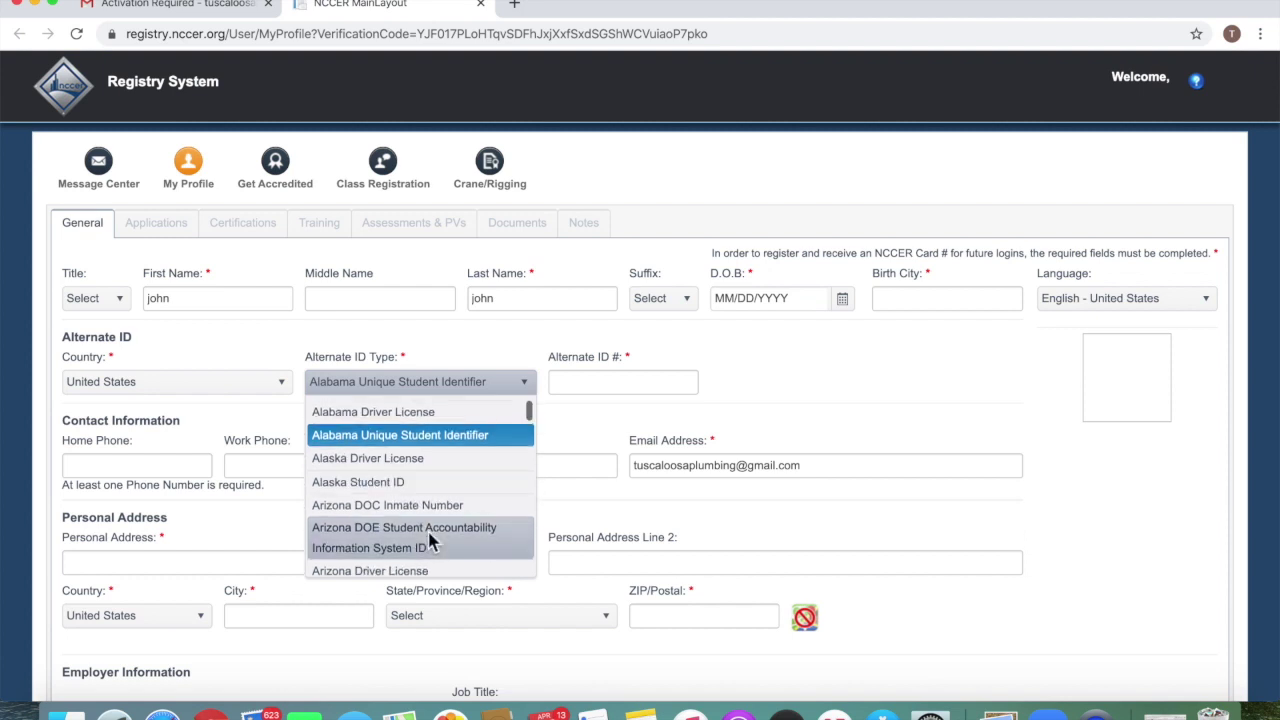
scroll(432, 530, "down", 4)
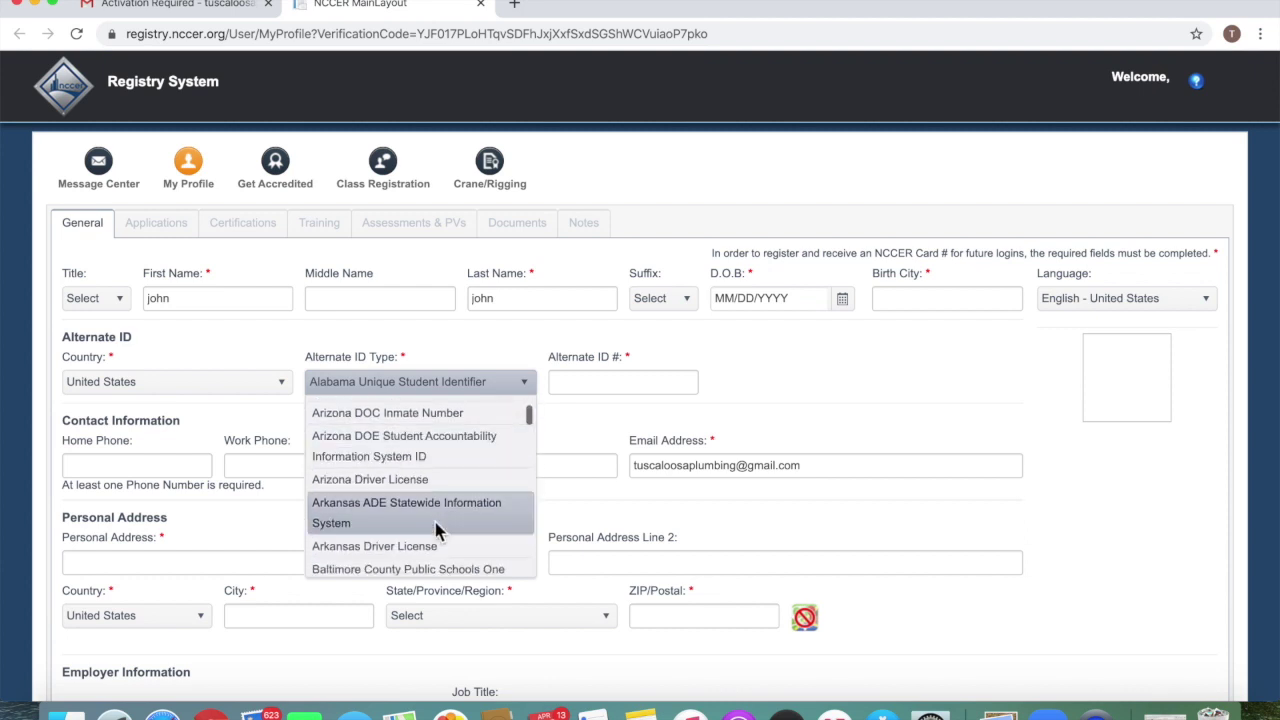
scroll(438, 515, "down", 4)
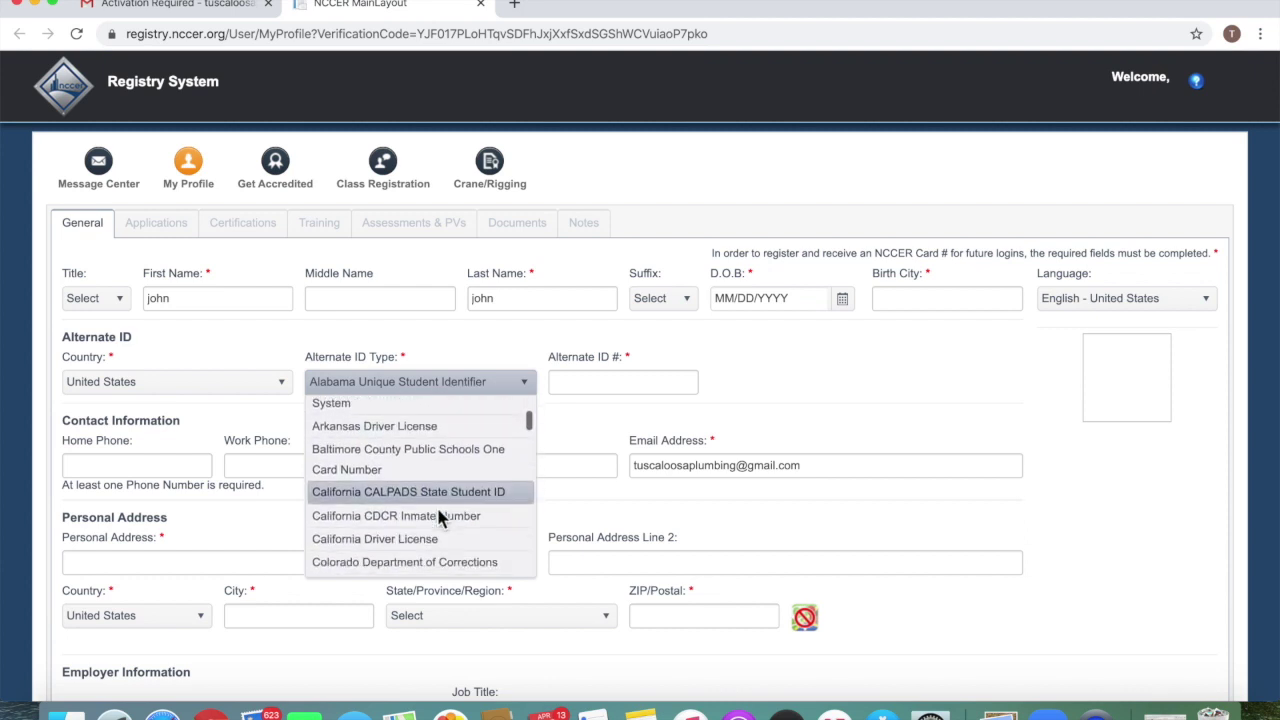
scroll(438, 515, "up", 3)
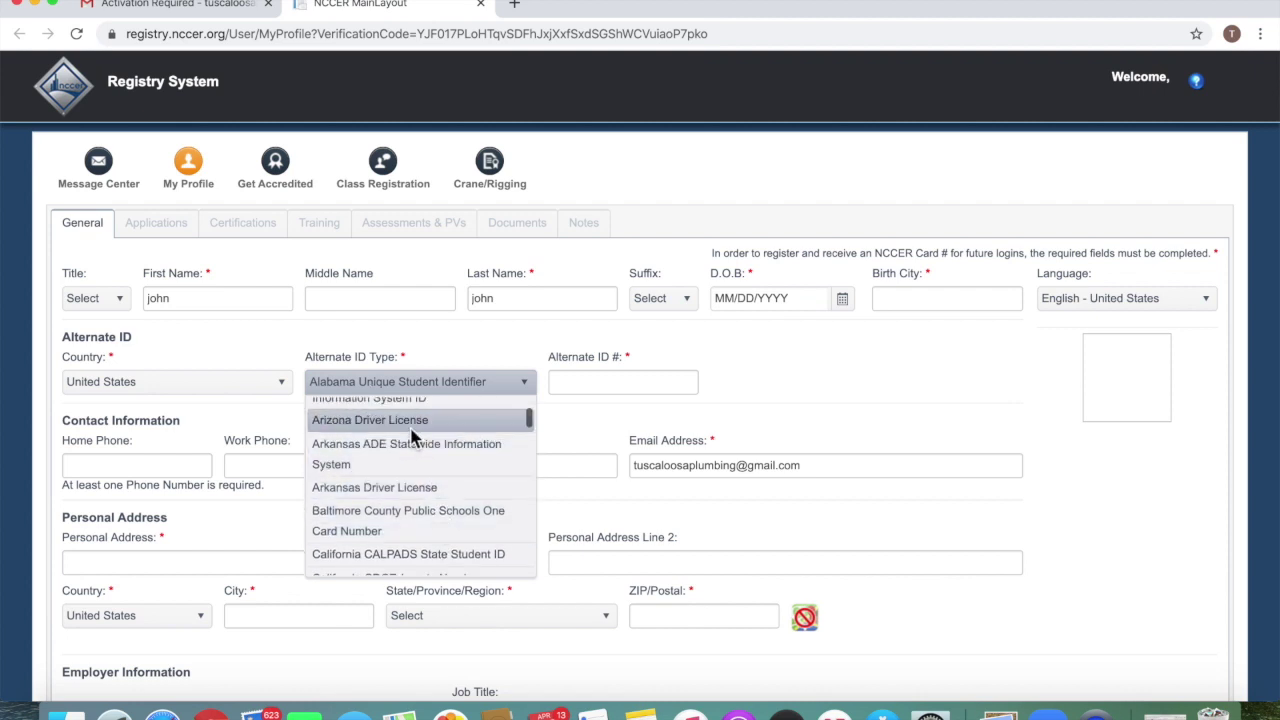
scroll(415, 478, "down", 3)
scroll(415, 478, "down", 2)
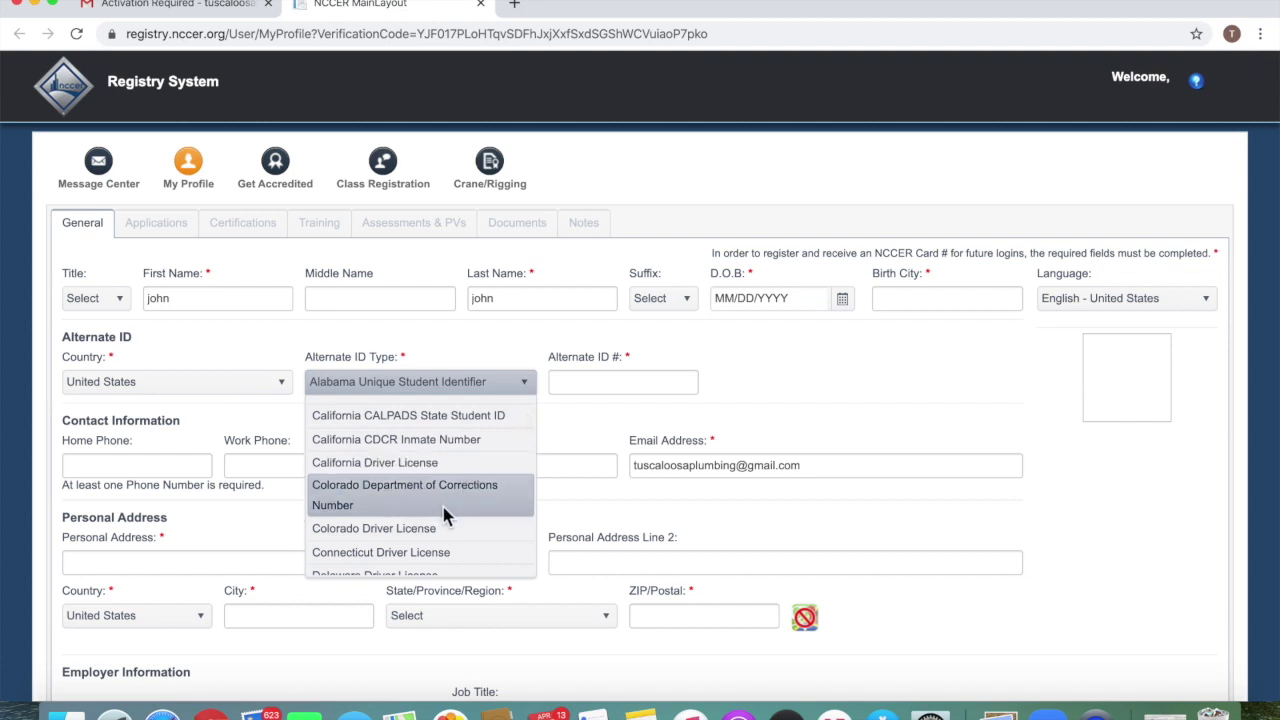
scroll(440, 510, "down", 3)
scroll(444, 514, "down", 1)
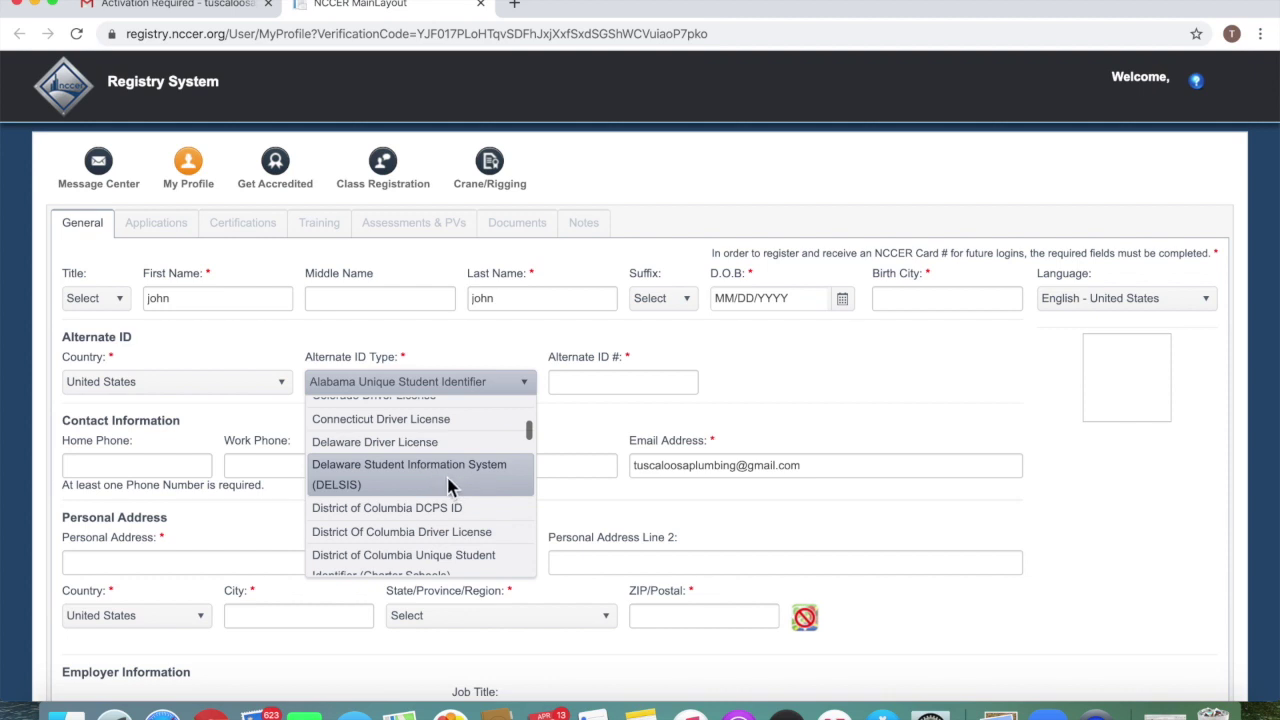
scroll(448, 486, "down", 4)
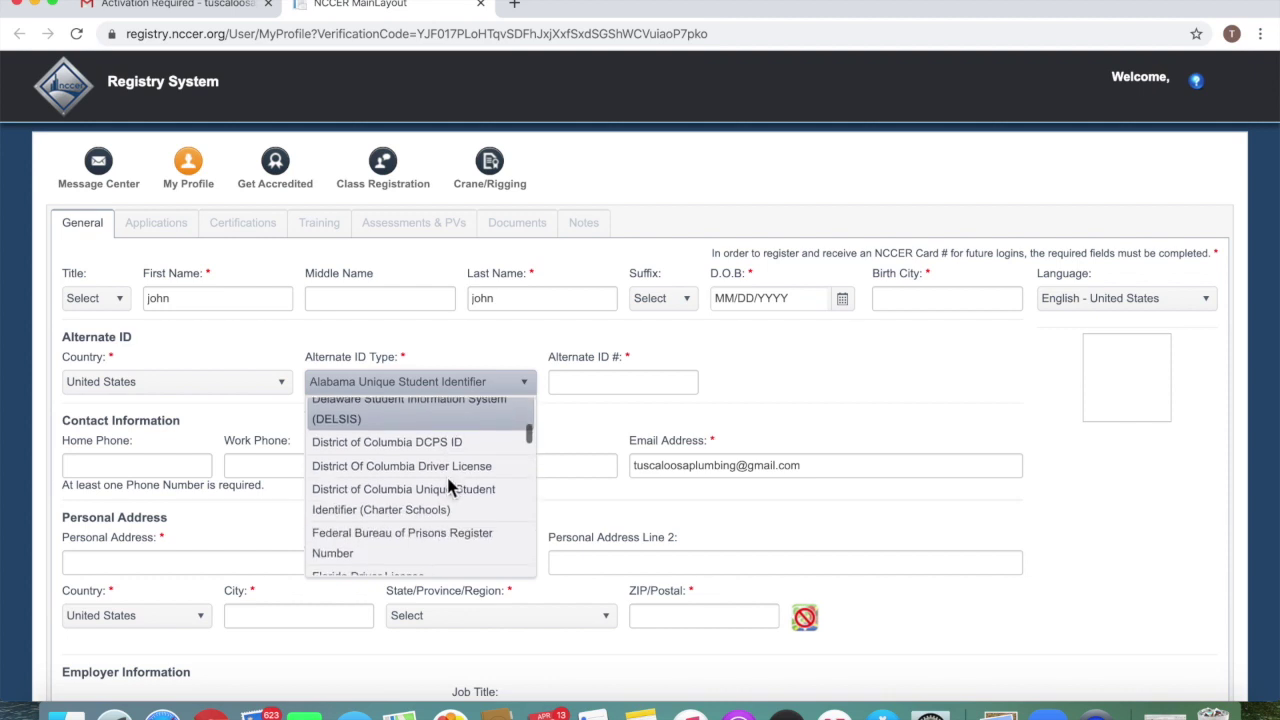
scroll(450, 470, "down", 1)
scroll(450, 460, "down", 1)
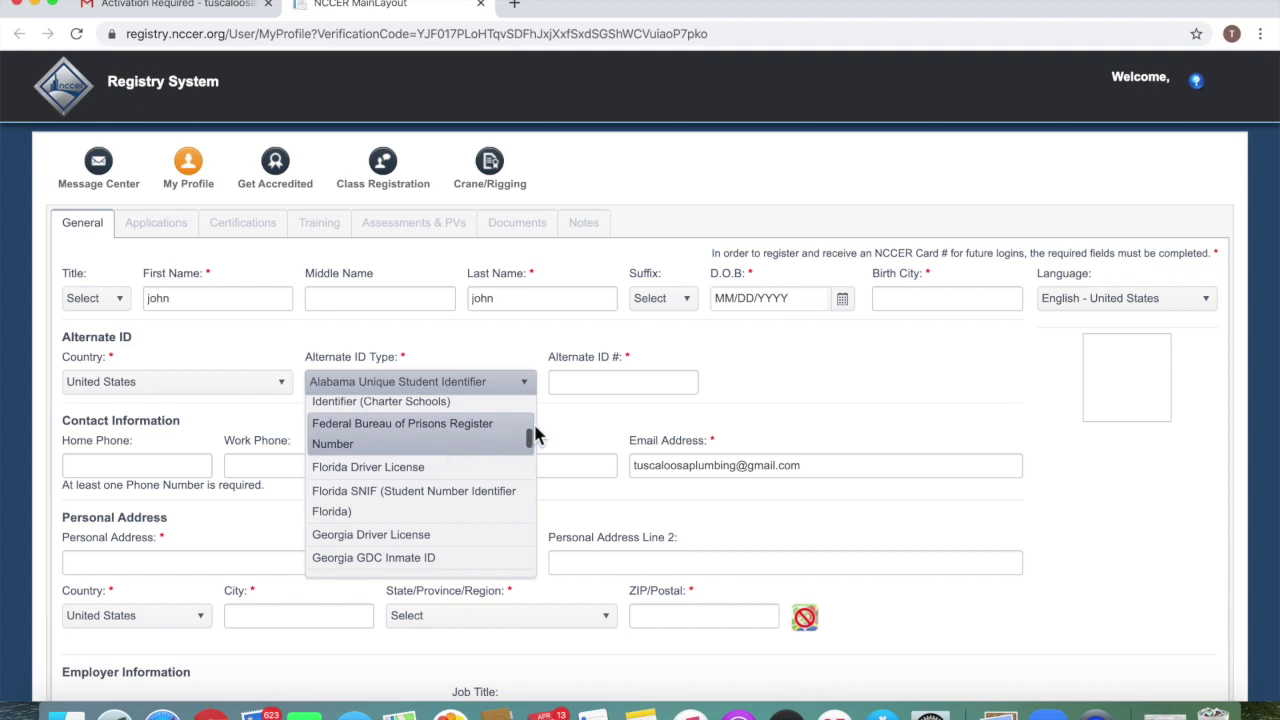
left_click(750, 398)
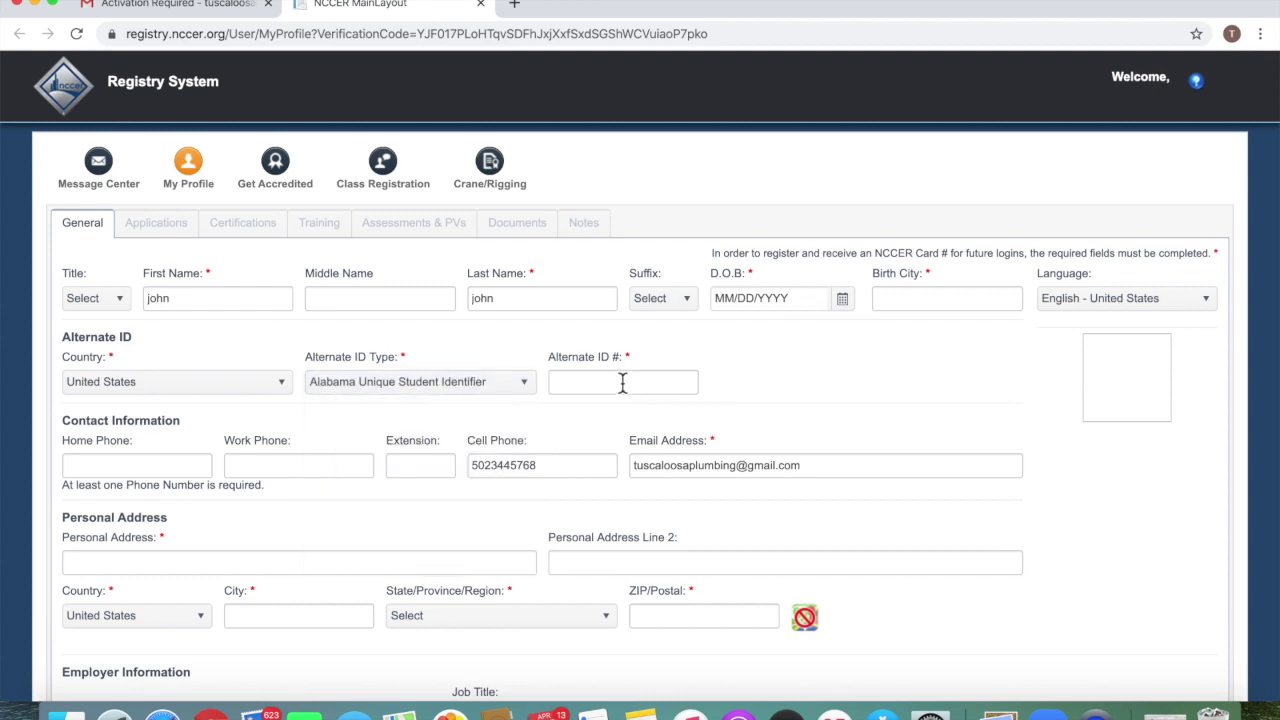
scroll(129, 386, "down", 3)
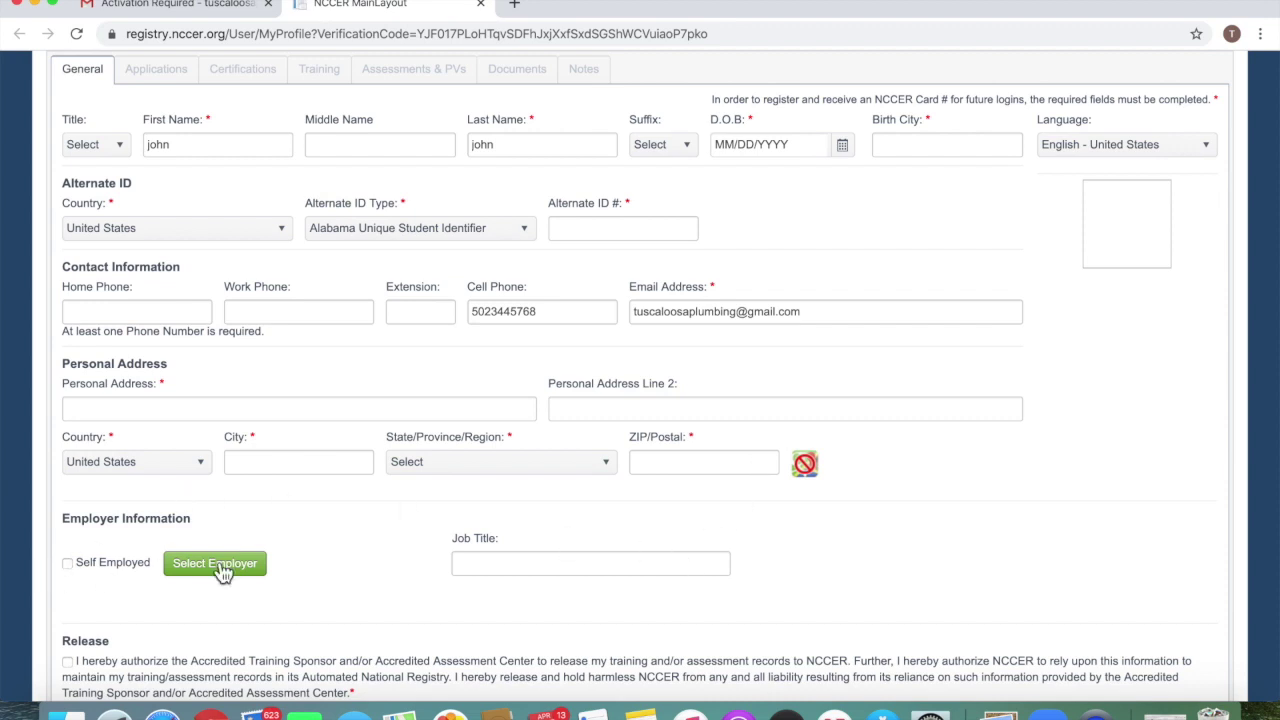
scroll(336, 565, "down", 2)
scroll(437, 565, "down", 3)
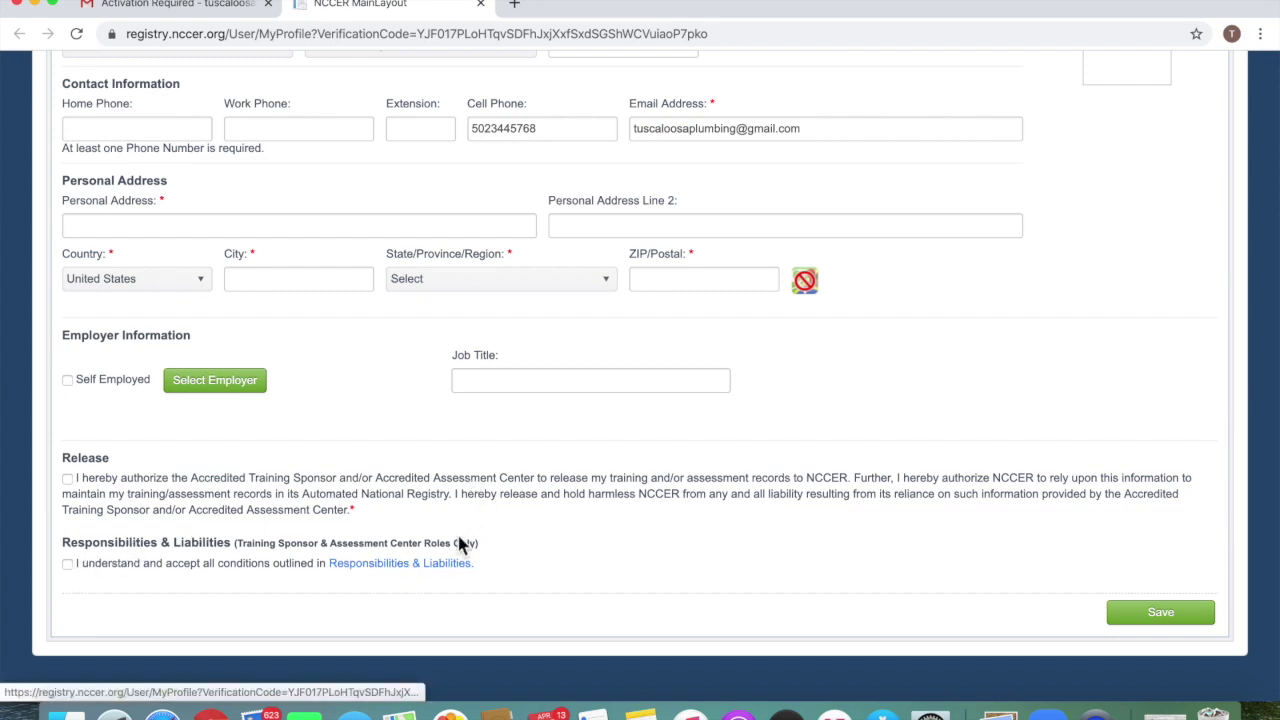
scroll(640, 530, "down", 2)
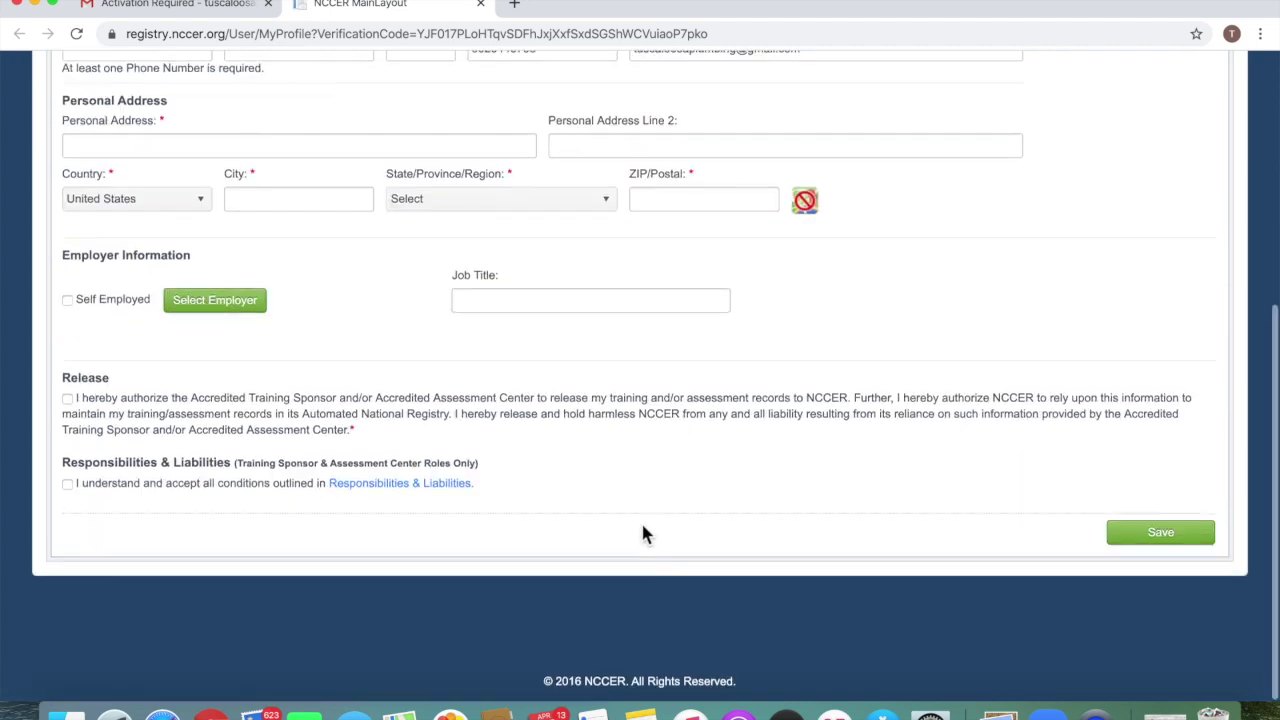
scroll(1088, 437, "up", 5)
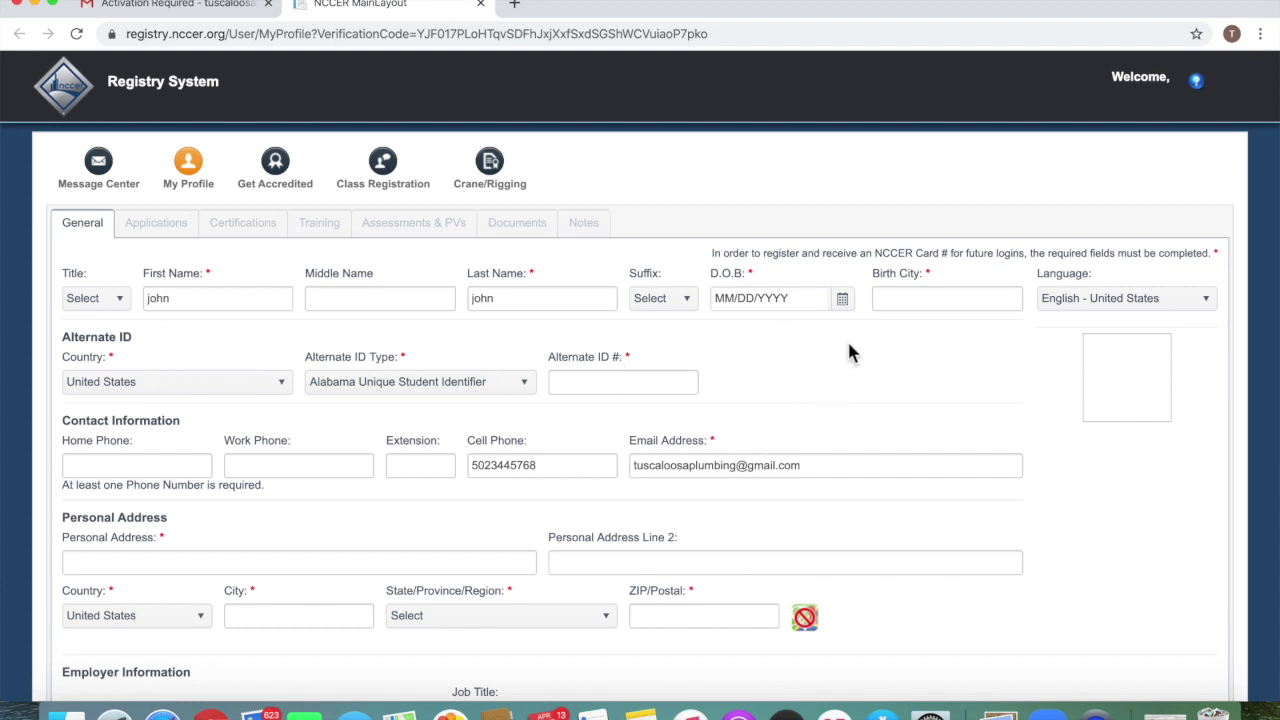
scroll(616, 340, "down", 1)
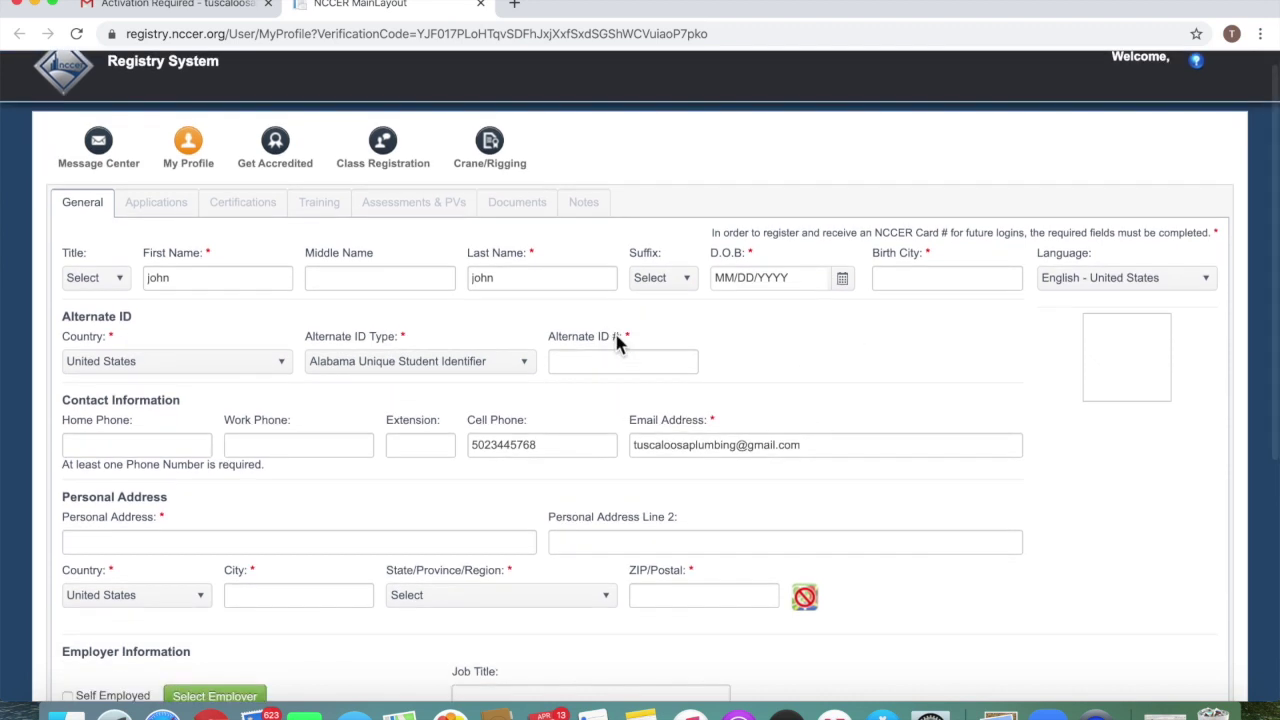